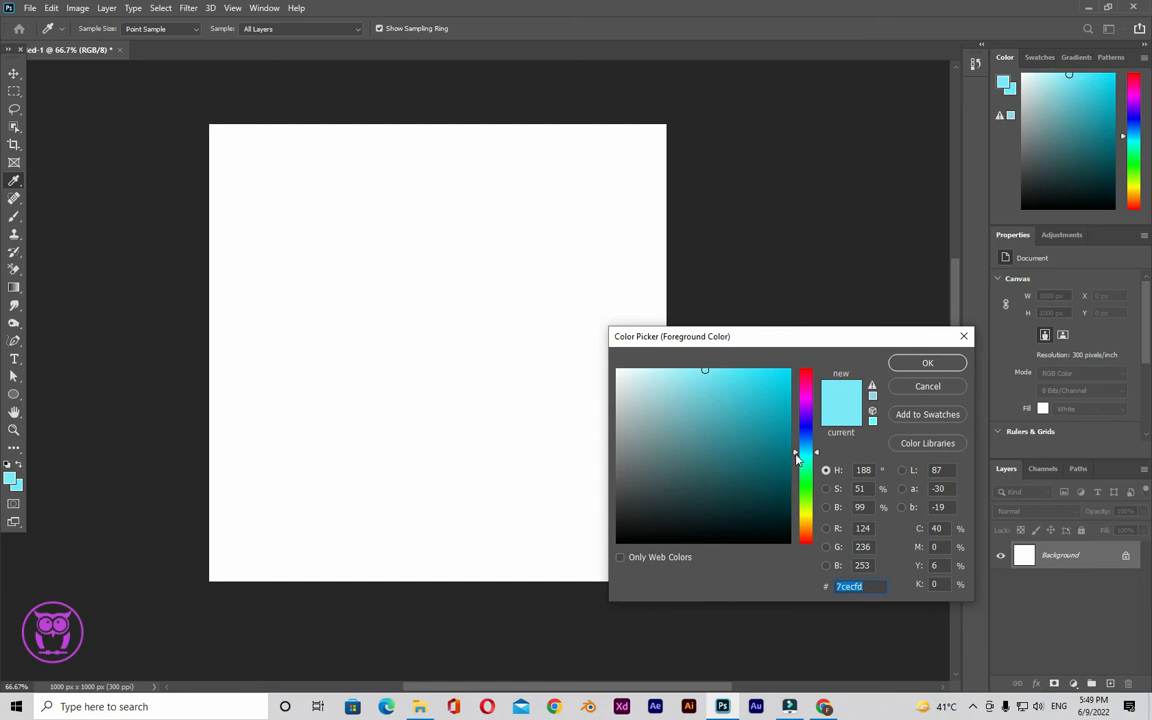
Step: Draw a dark green palm tree with the Freeform Pen, giving it five drooping leaves and a curved trunk
click(907, 368)
key(p)
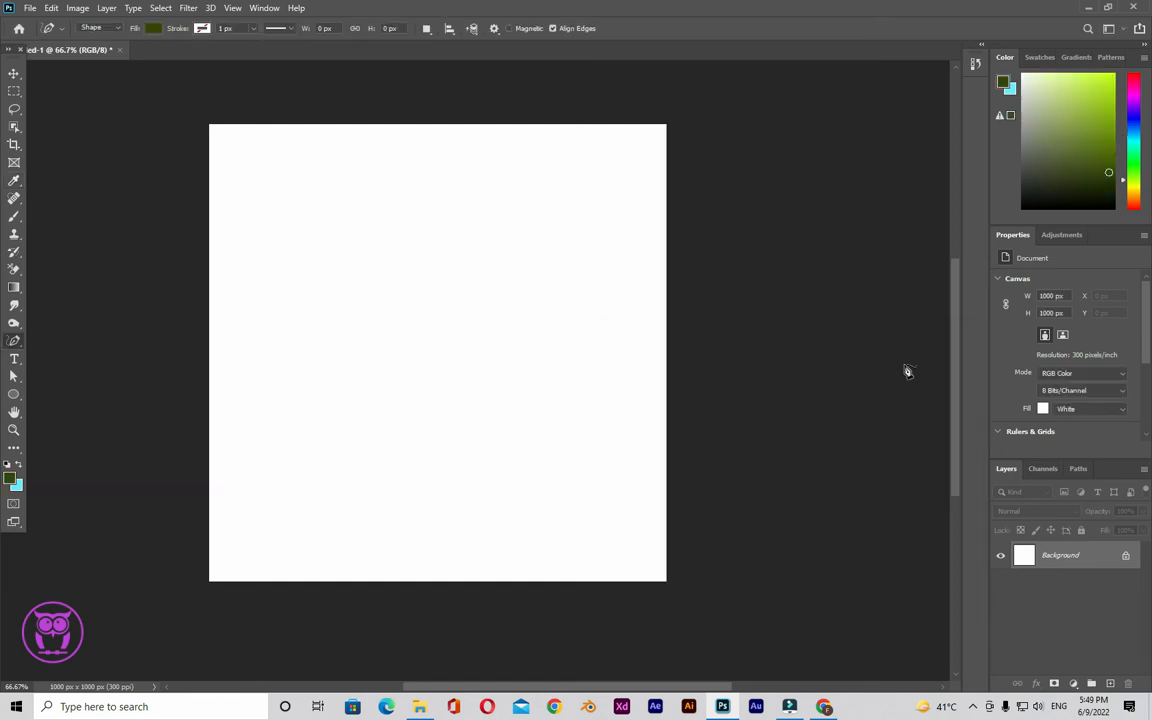
click(1091, 683)
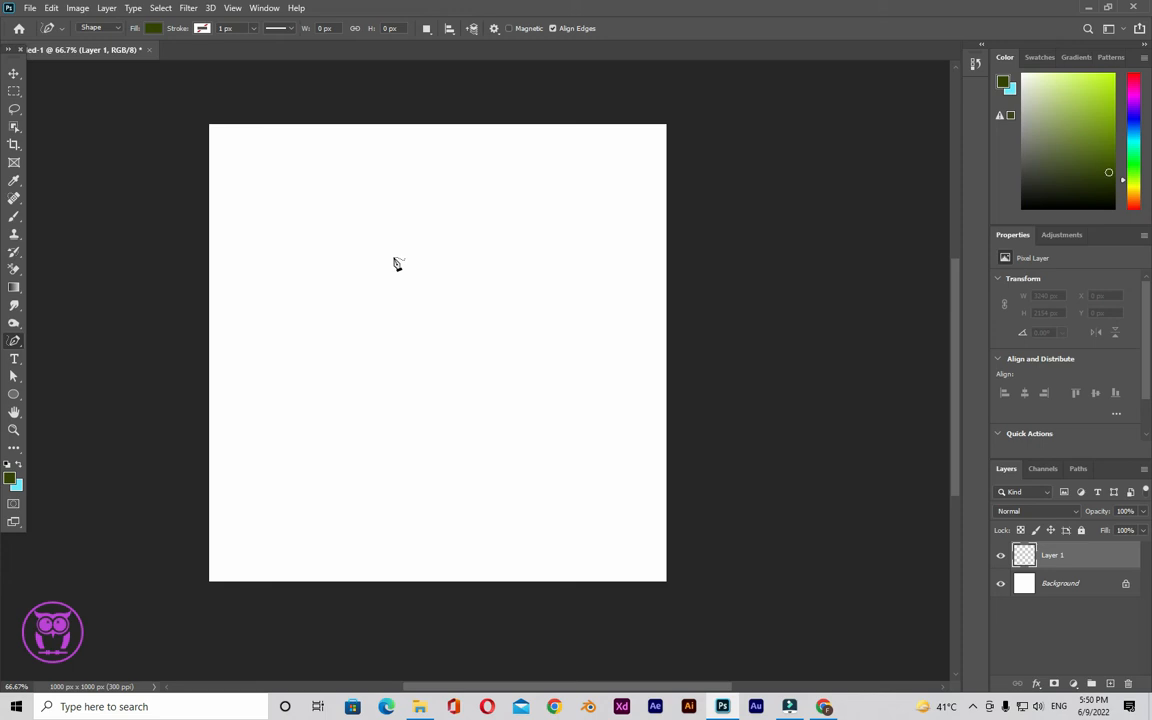
mouse_move(395, 256)
mouse_down()
mouse_move(456, 244)
mouse_move(488, 251)
mouse_move(509, 278)
mouse_move(548, 262)
mouse_move(589, 265)
mouse_move(617, 278)
mouse_move(648, 321)
mouse_move(573, 291)
mouse_move(517, 286)
mouse_move(586, 317)
mouse_move(600, 353)
mouse_move(571, 397)
mouse_move(550, 322)
mouse_move(522, 297)
mouse_up()
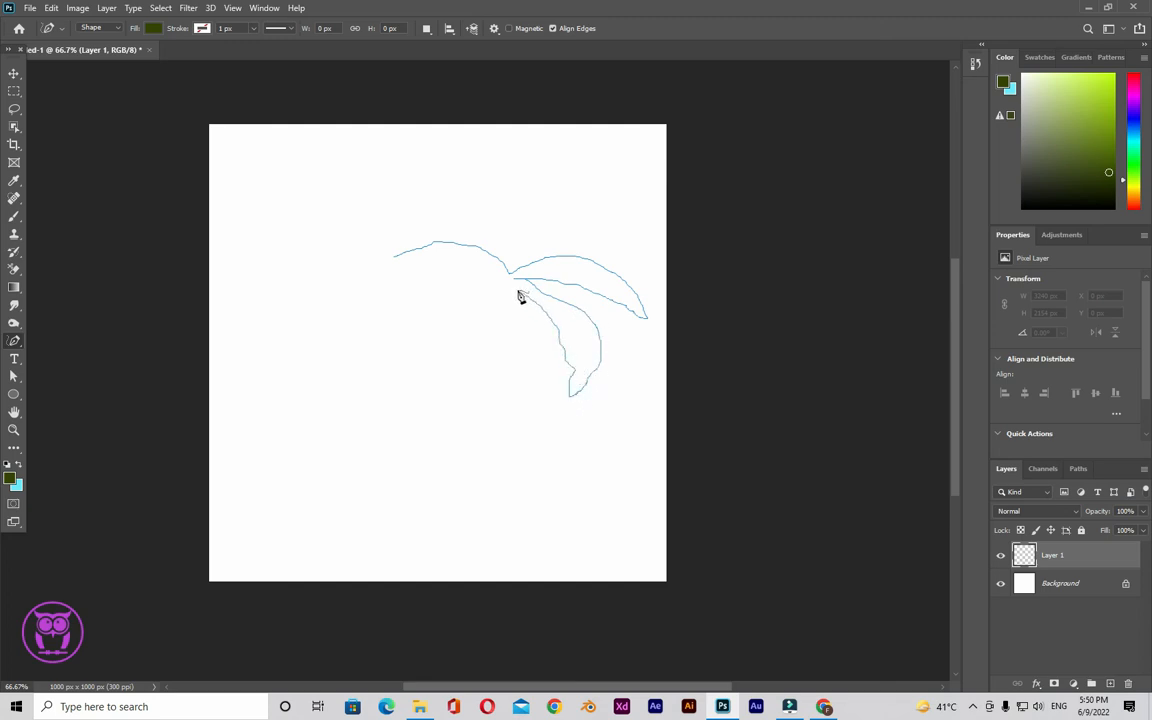
mouse_move(516, 294)
mouse_down()
mouse_move(532, 374)
mouse_move(514, 390)
mouse_move(501, 380)
mouse_move(505, 298)
mouse_up()
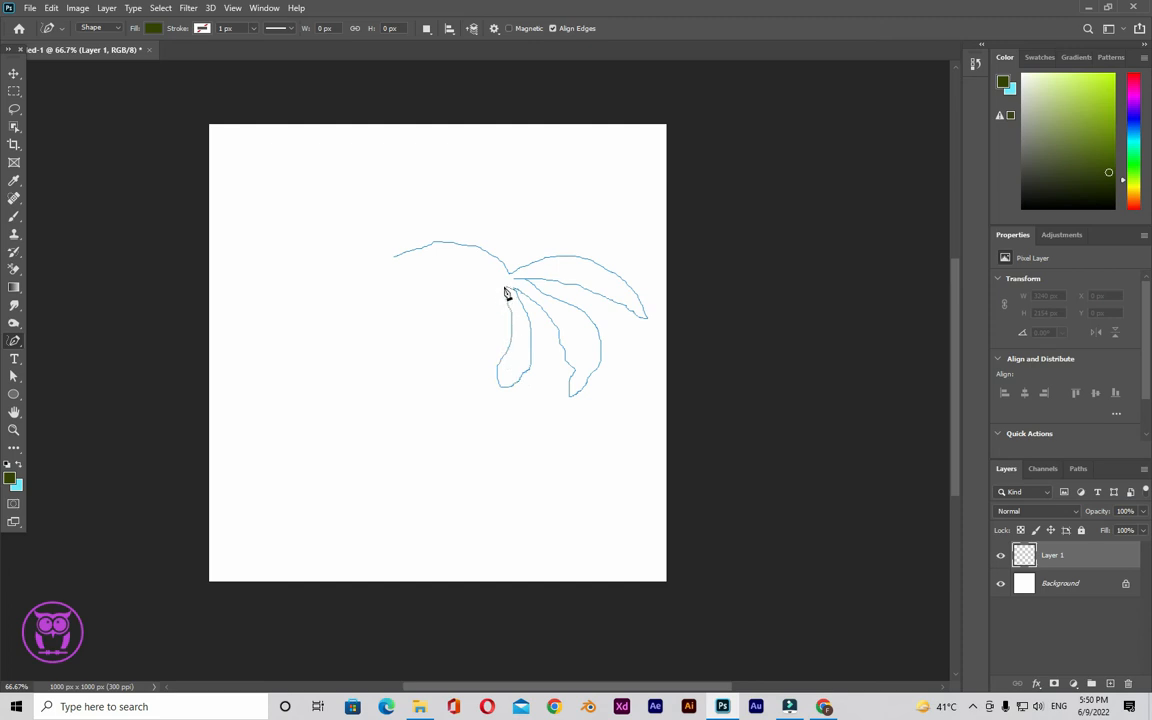
mouse_move(502, 286)
mouse_down()
mouse_move(381, 342)
mouse_move(397, 305)
mouse_move(474, 268)
mouse_move(395, 258)
mouse_up()
click(257, 218)
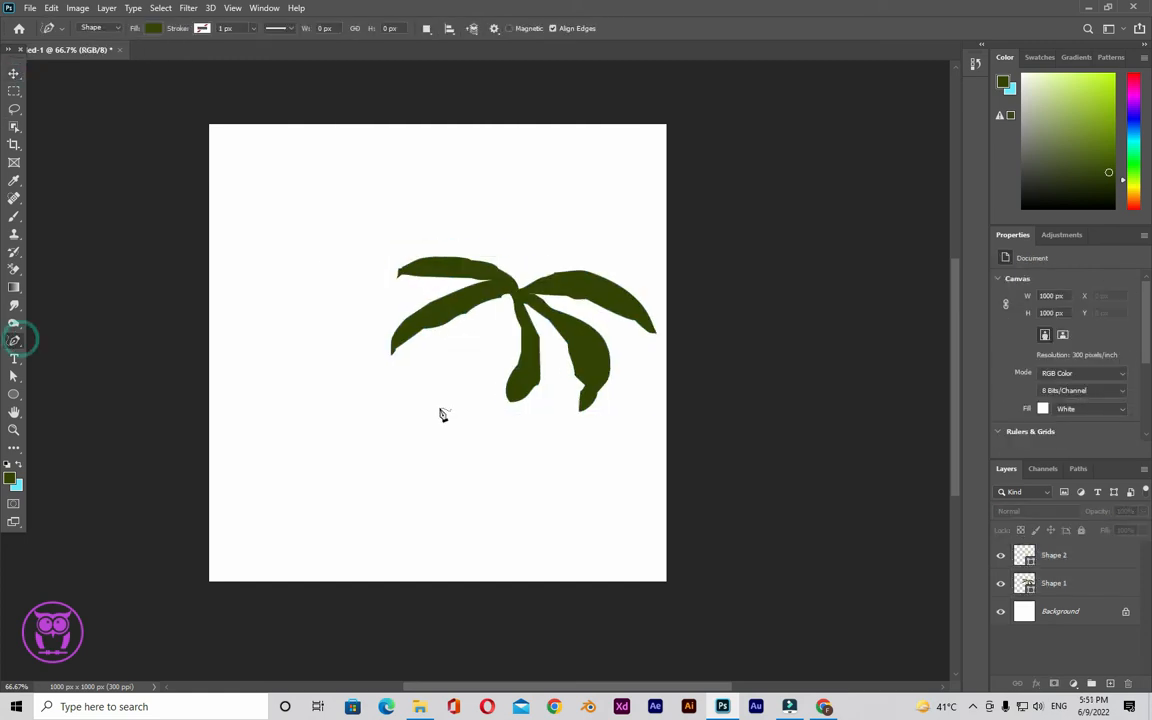
mouse_move(511, 294)
mouse_down()
mouse_move(497, 419)
mouse_move(513, 485)
mouse_move(547, 532)
mouse_move(533, 536)
mouse_move(508, 532)
mouse_move(485, 451)
mouse_move(481, 381)
mouse_move(511, 296)
mouse_up()
Step: Group the three palm shapes under the name "palm tree" and move the tree higher on the canvas
click(38, 86)
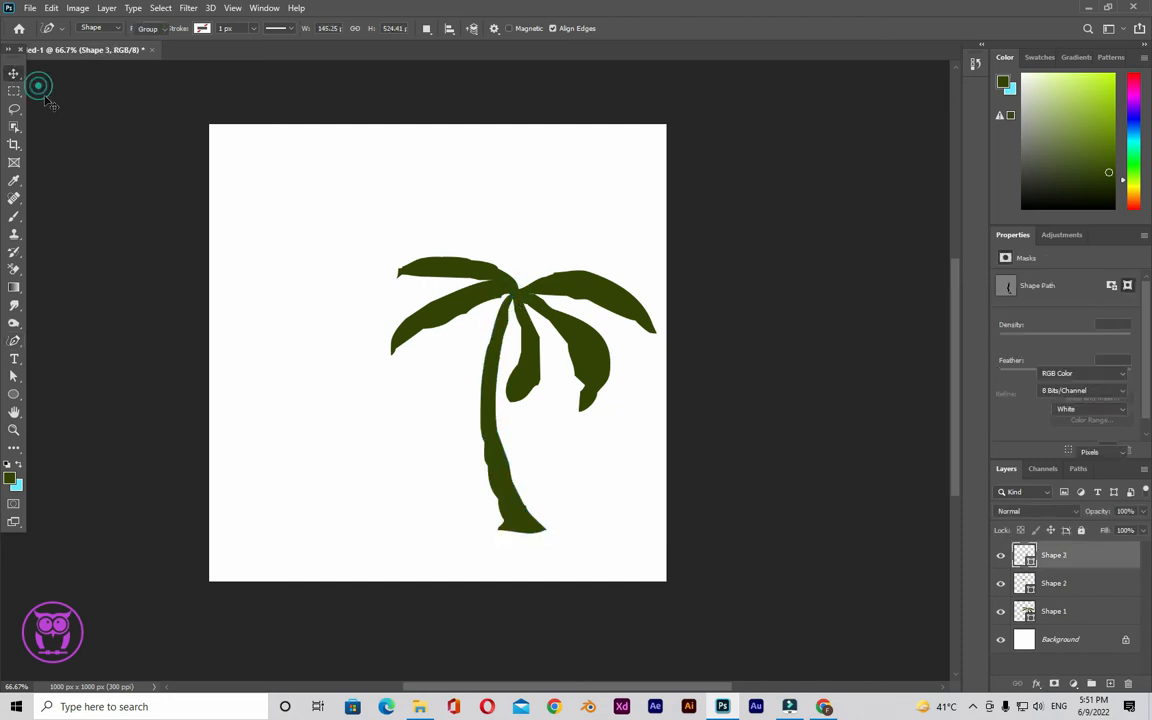
key(v)
drag(373, 213, 637, 431)
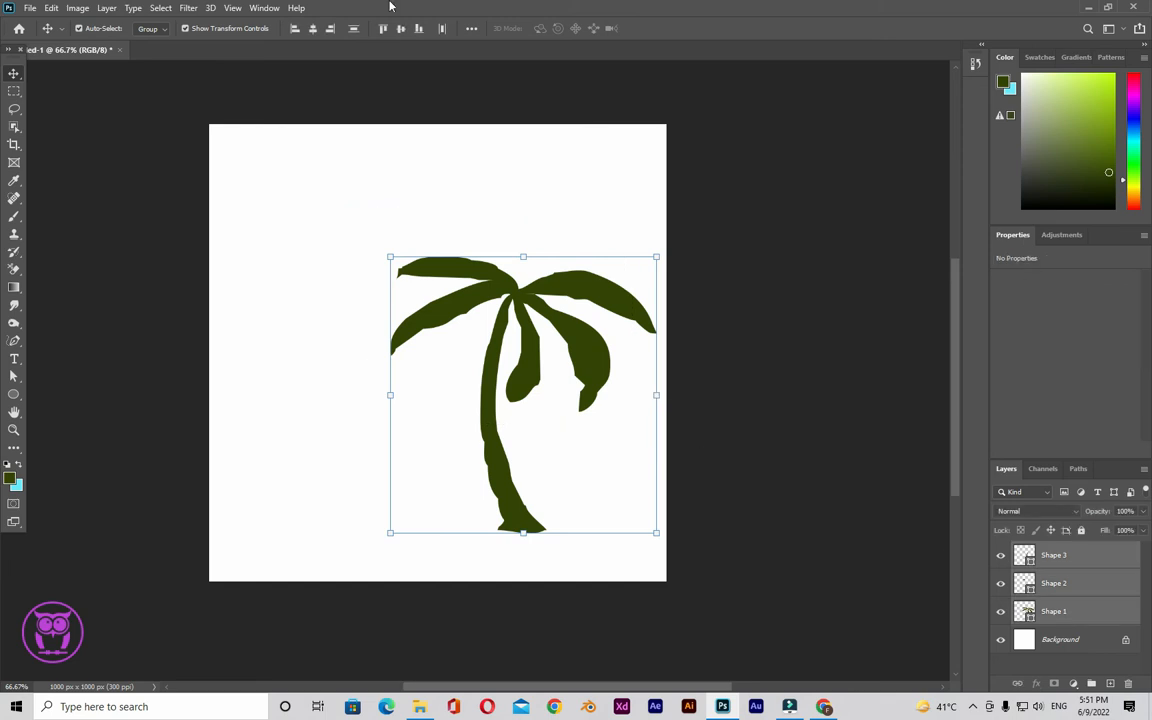
drag(1105, 615, 1092, 683)
double_click(1050, 551)
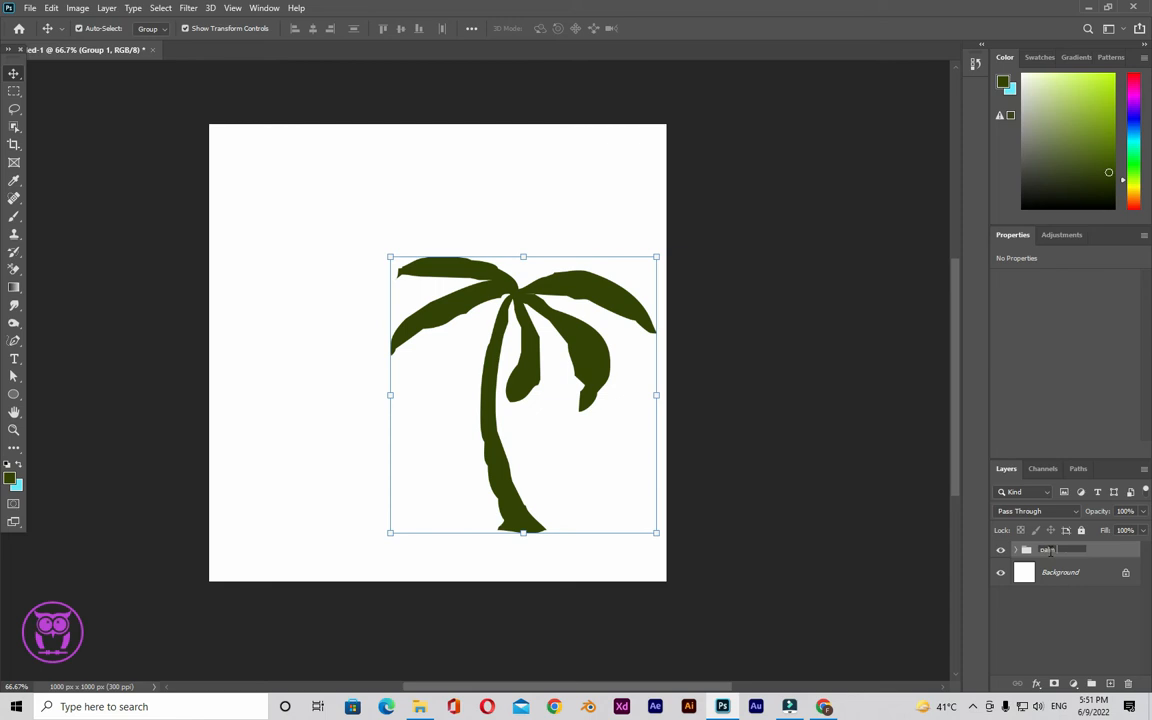
click(868, 527)
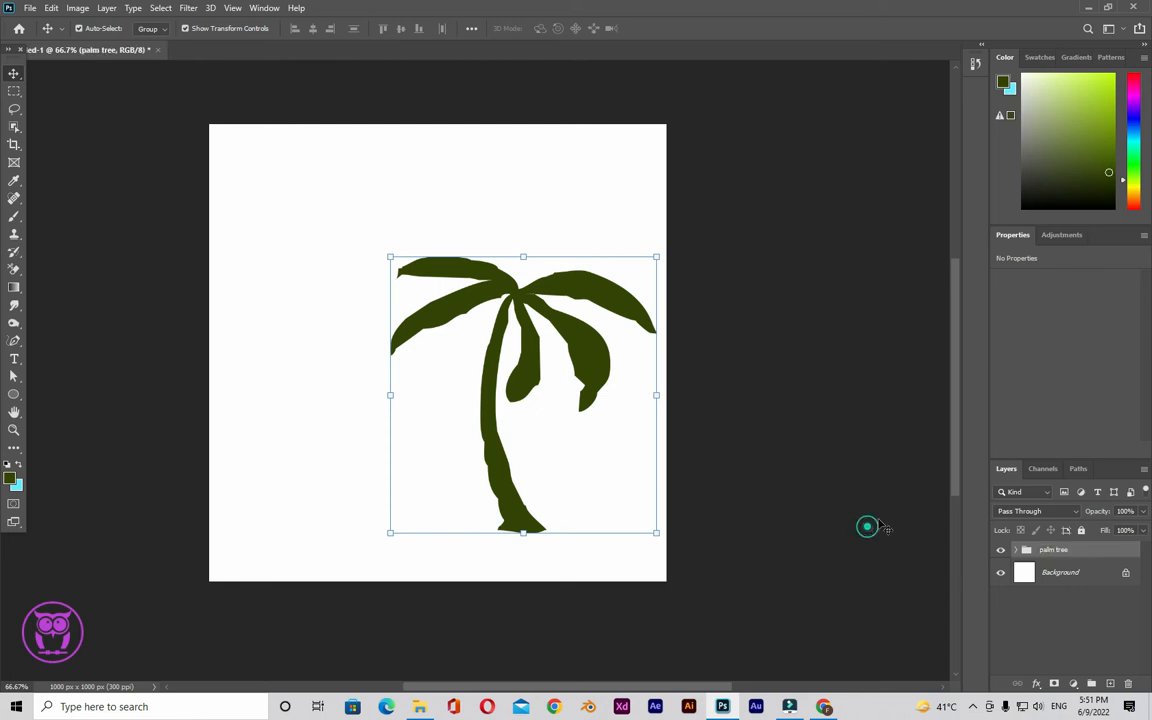
drag(557, 500, 532, 440)
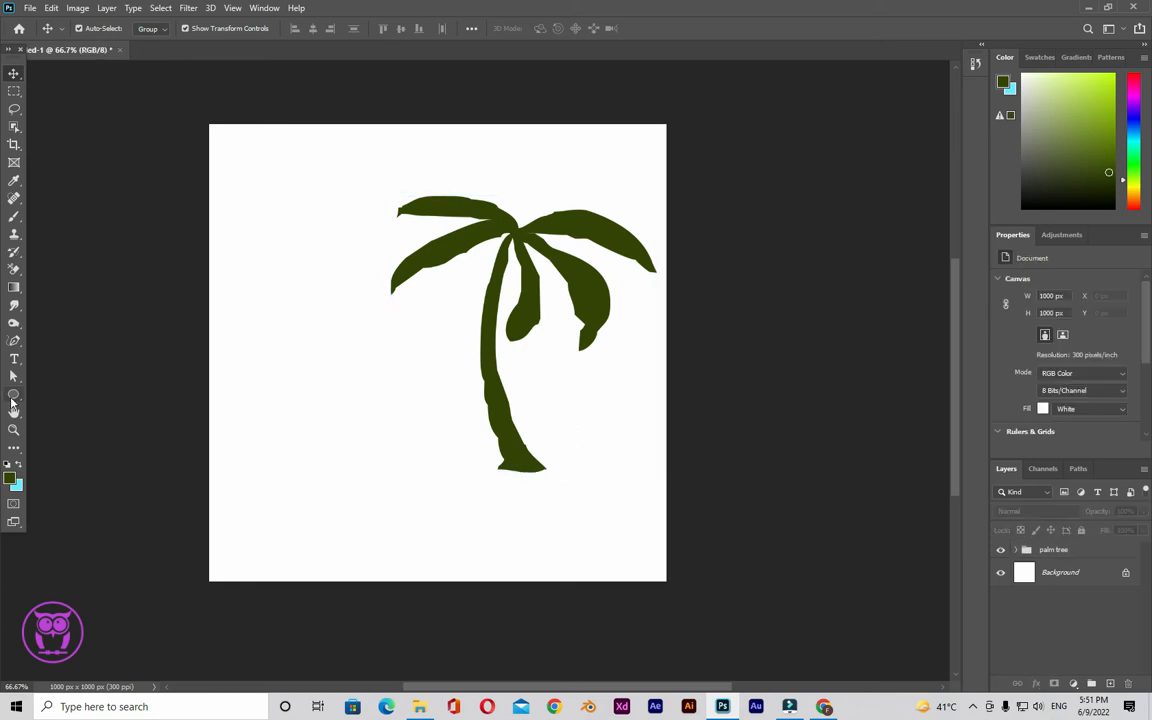
Step: Draw a circle about 357 px wide beside the palm trunk and set the foreground color to brownish orange
click(13, 395)
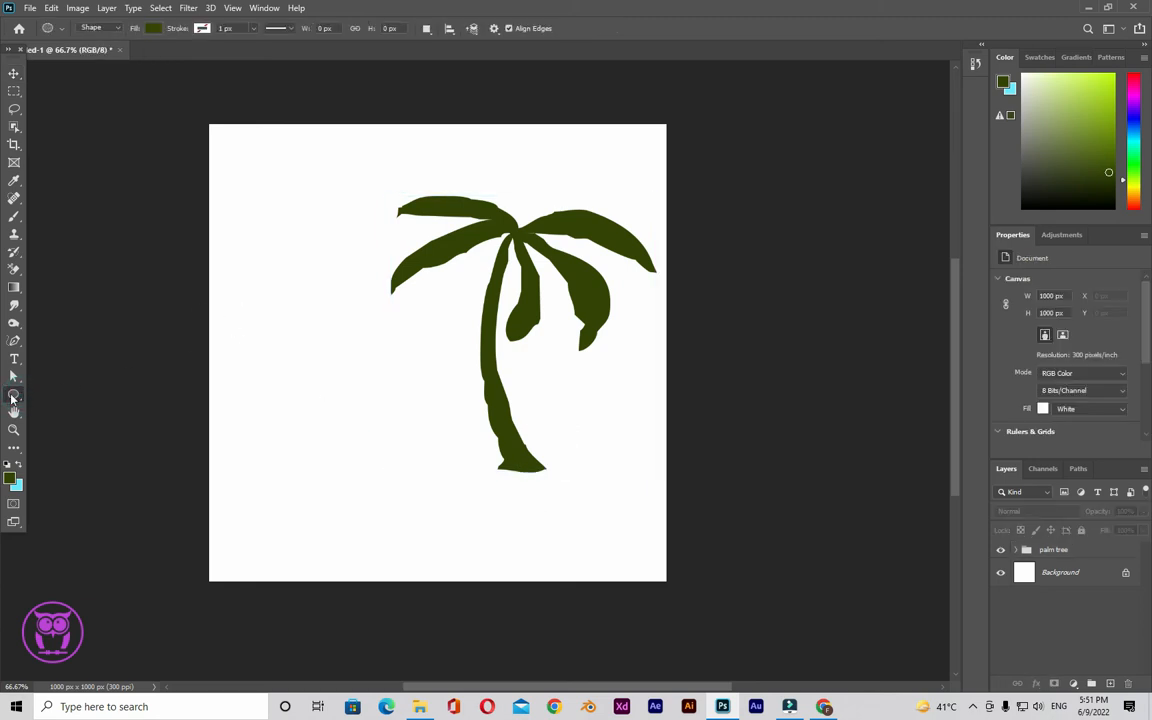
drag(257, 262, 427, 489)
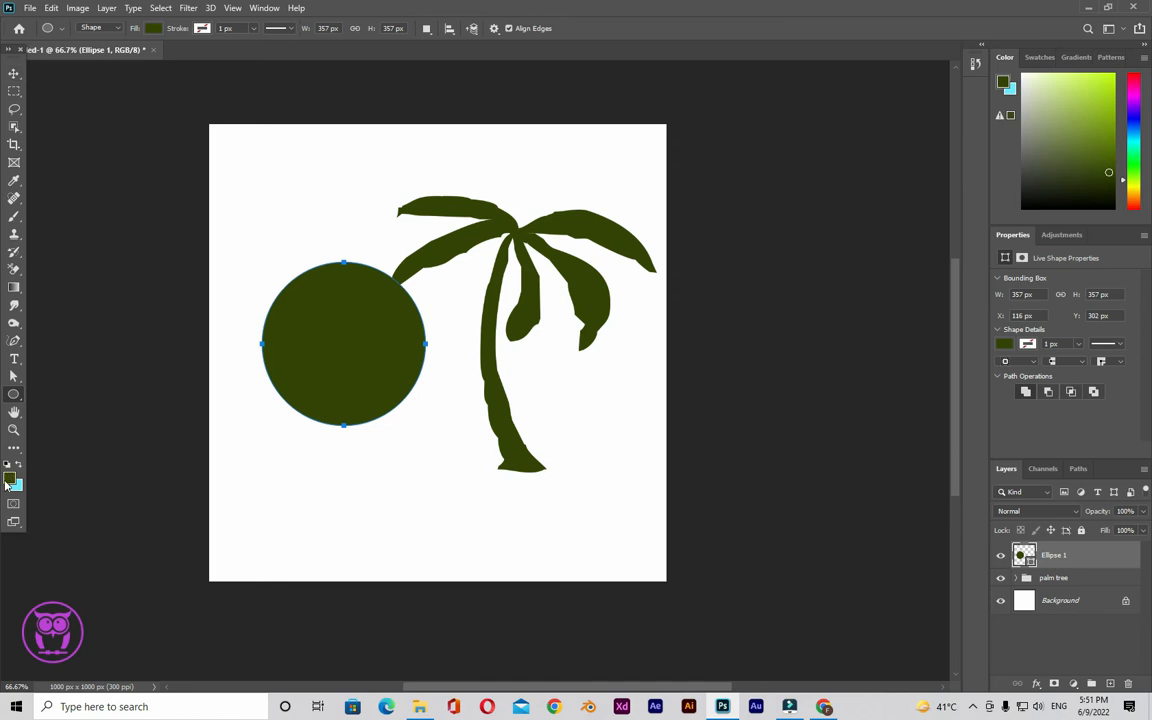
click(9, 481)
drag(817, 510, 817, 526)
mouse_move(775, 413)
mouse_down()
mouse_move(779, 401)
mouse_move(785, 449)
mouse_up()
drag(796, 525, 797, 530)
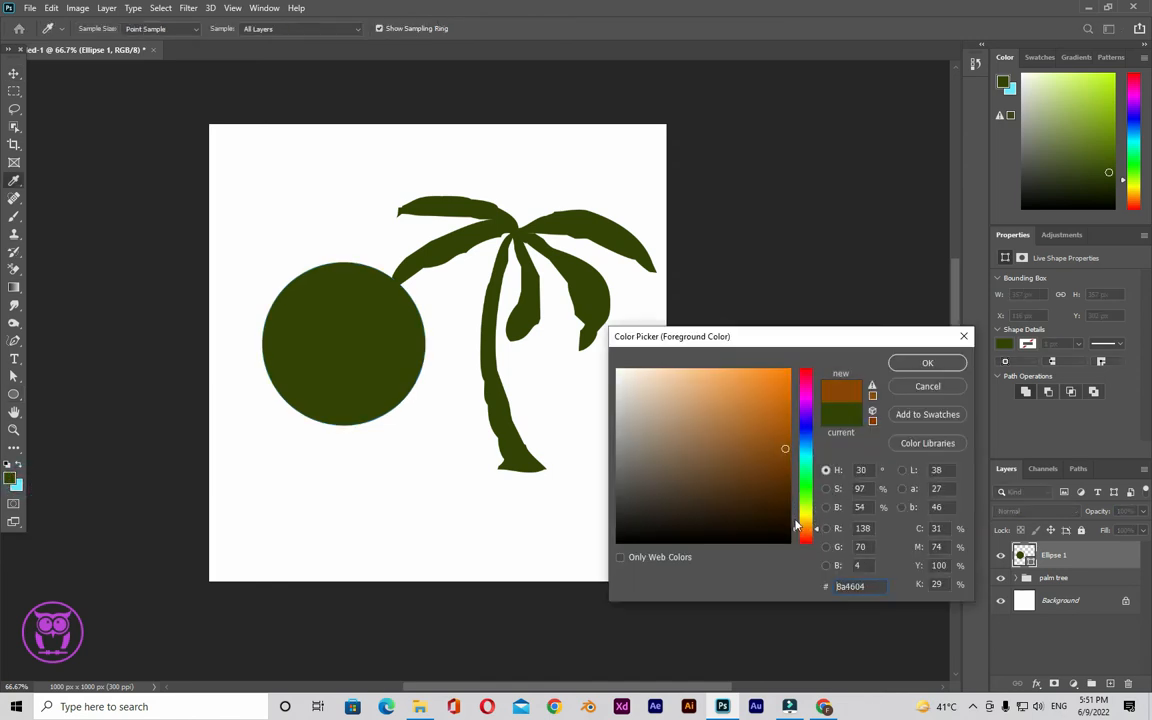
drag(785, 447, 772, 419)
click(927, 363)
Step: Fill the circle with golden yellow #e2a410 and shift it slightly down
click(14, 73)
double_click(1026, 557)
click(9, 477)
click(777, 403)
drag(797, 532, 796, 522)
click(785, 356)
click(927, 363)
click(120, 245)
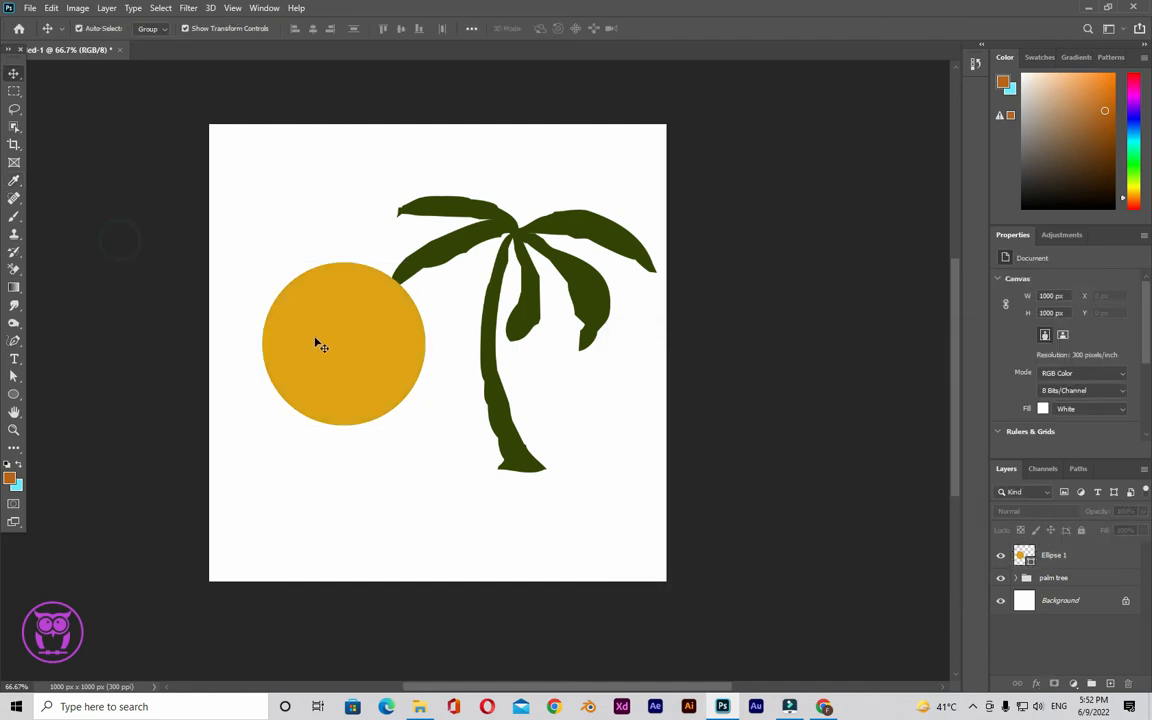
drag(338, 355, 334, 362)
Step: Copy and paste the circle, and fill the copy with light yellow #ffcd54
click(77, 8)
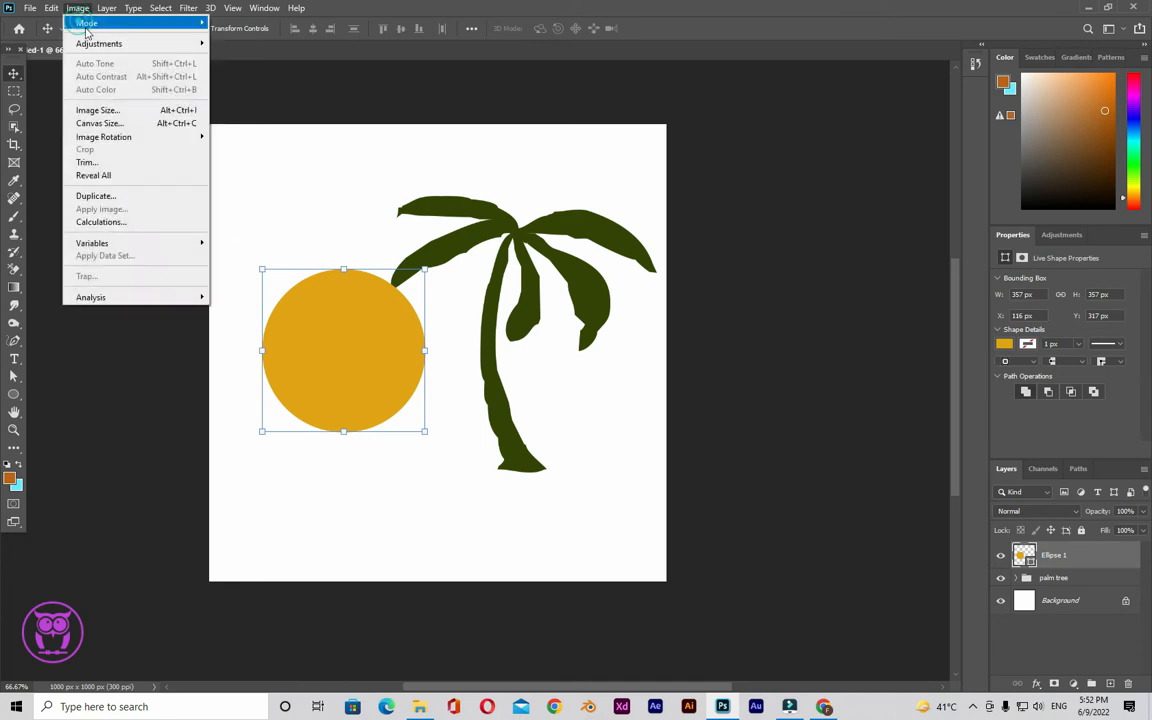
mouse_move(51, 10)
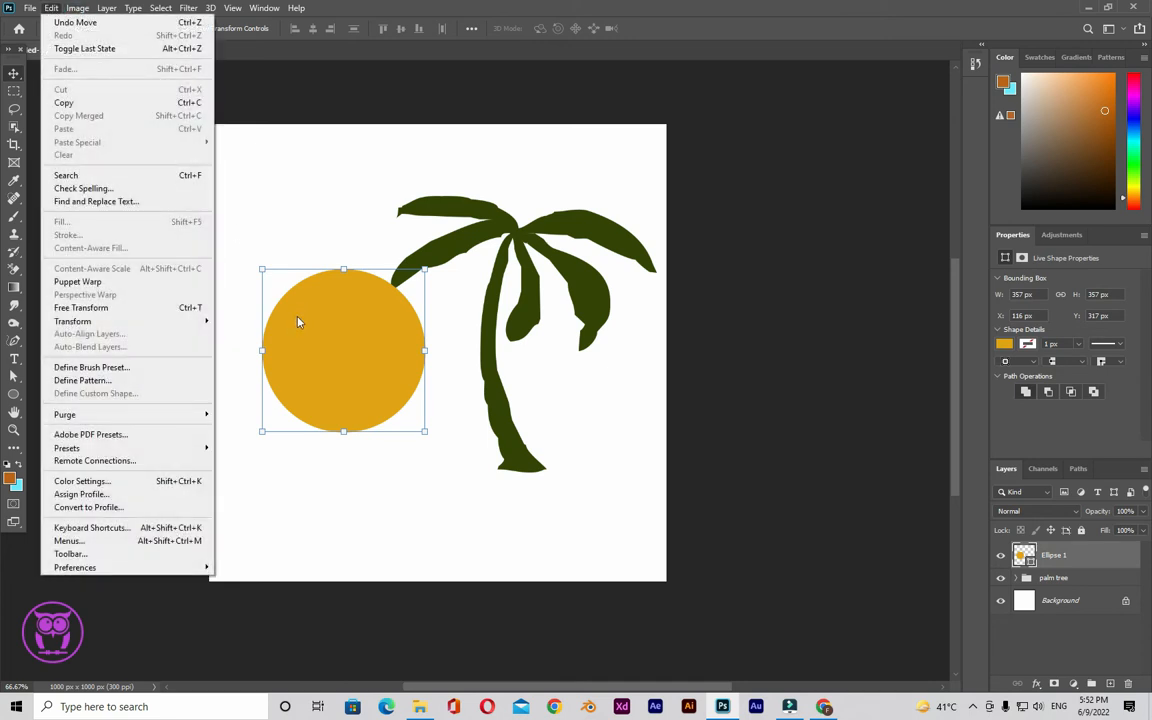
click(64, 103)
click(51, 8)
click(64, 128)
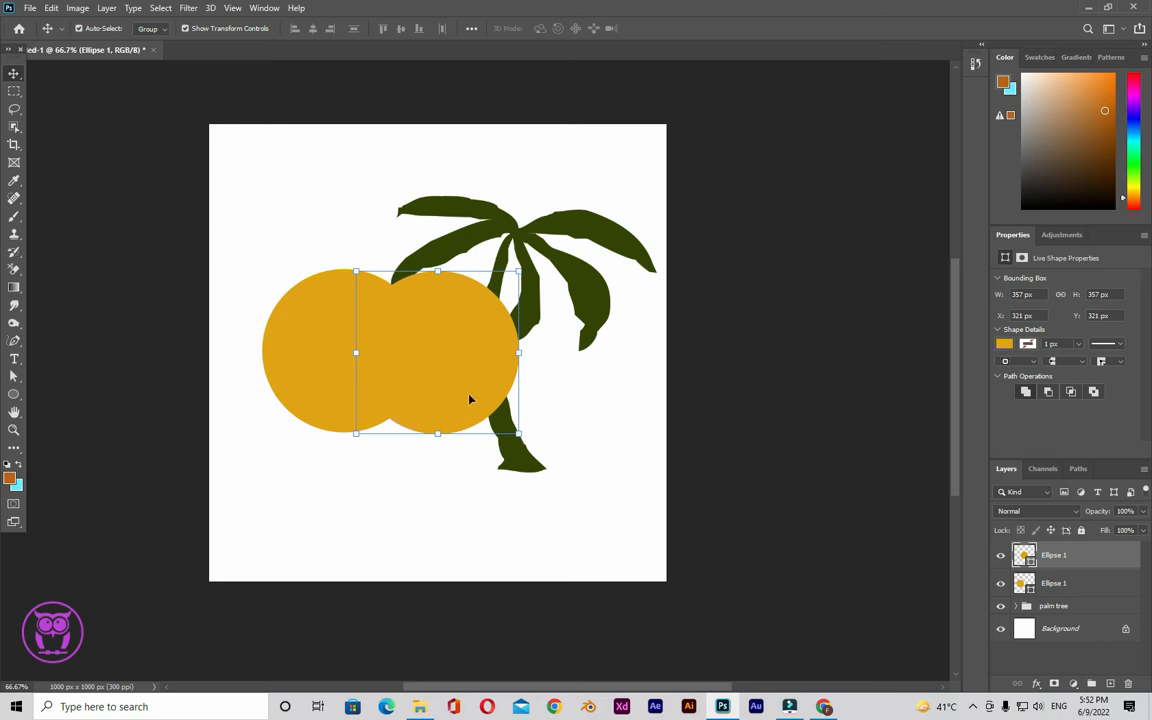
double_click(1024, 556)
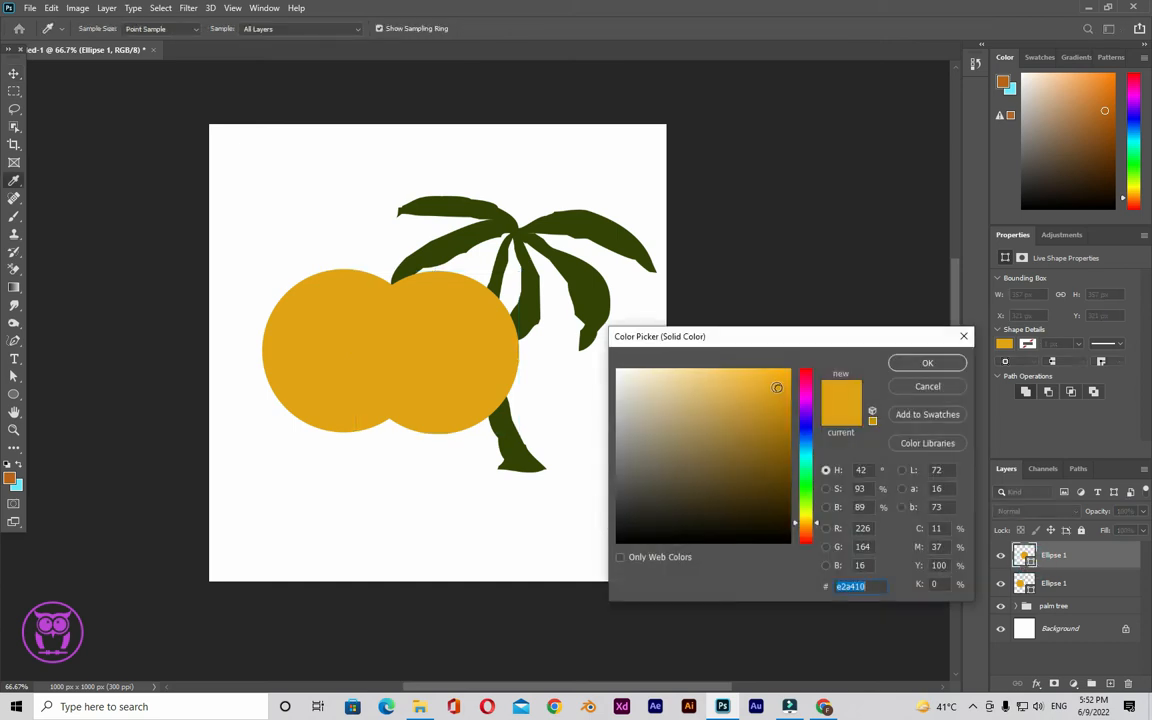
drag(777, 387, 733, 369)
click(897, 362)
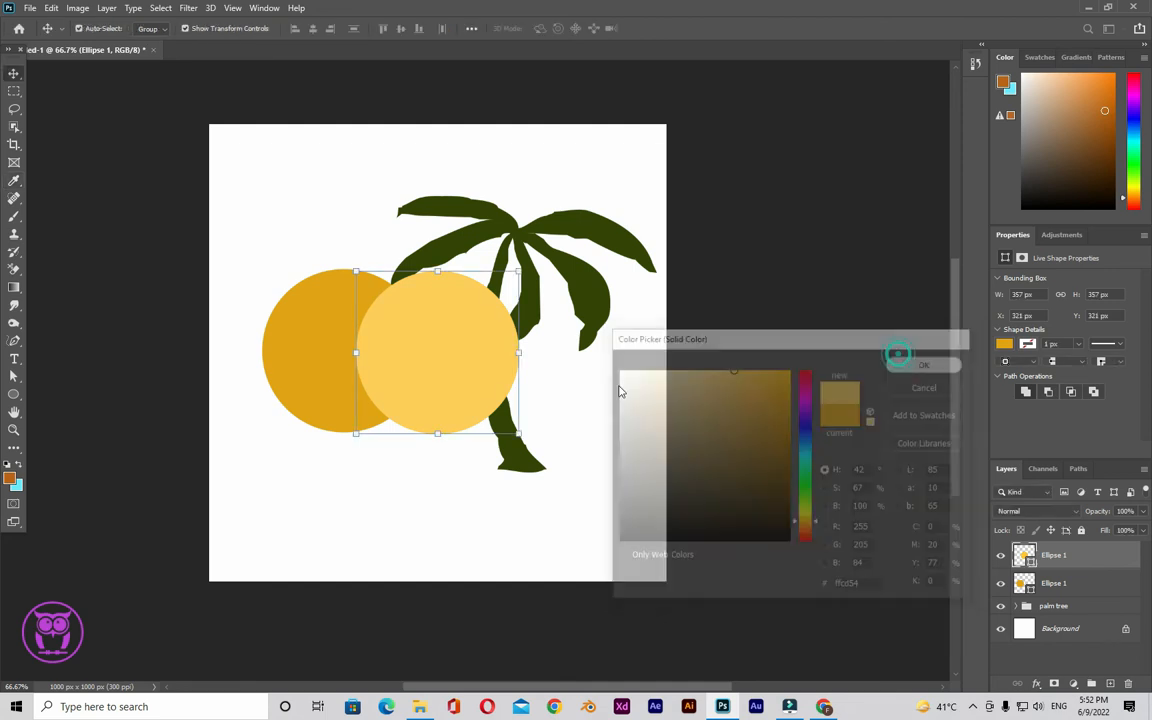
Step: Shrink the light yellow circle to about 305 px and center it inside the original circle
drag(489, 382, 405, 378)
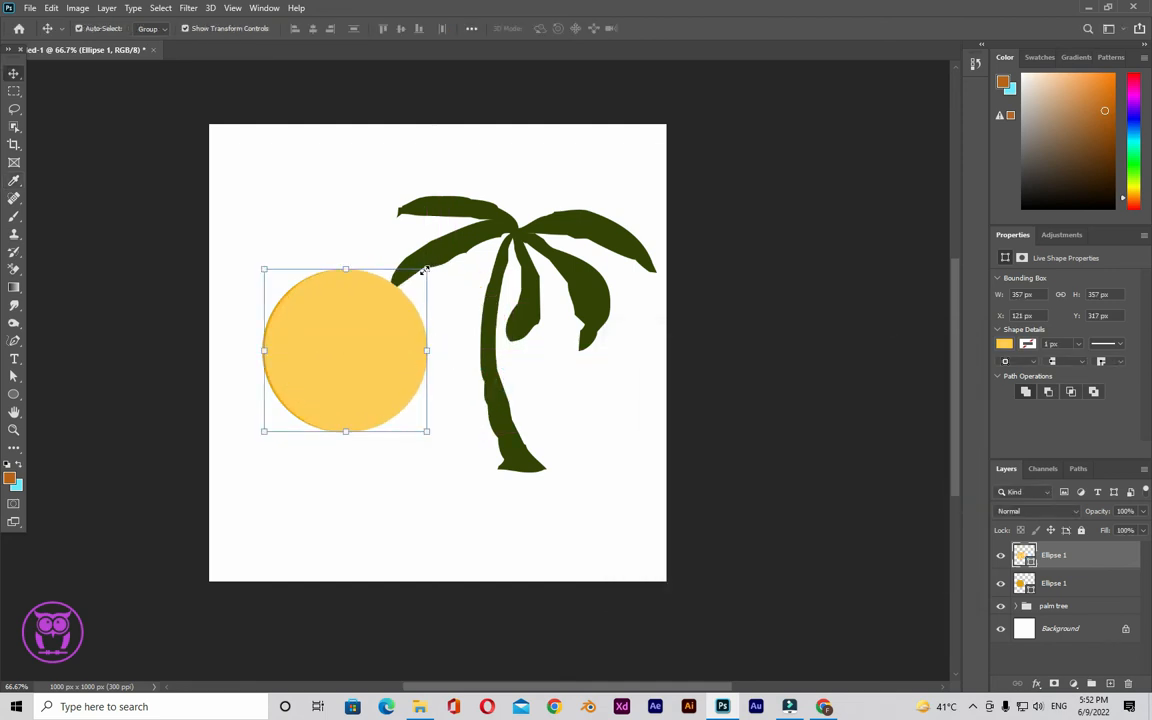
mouse_move(426, 269)
mouse_down()
mouse_move(404, 283)
mouse_move(415, 284)
mouse_up()
drag(346, 336, 346, 331)
drag(412, 282, 404, 290)
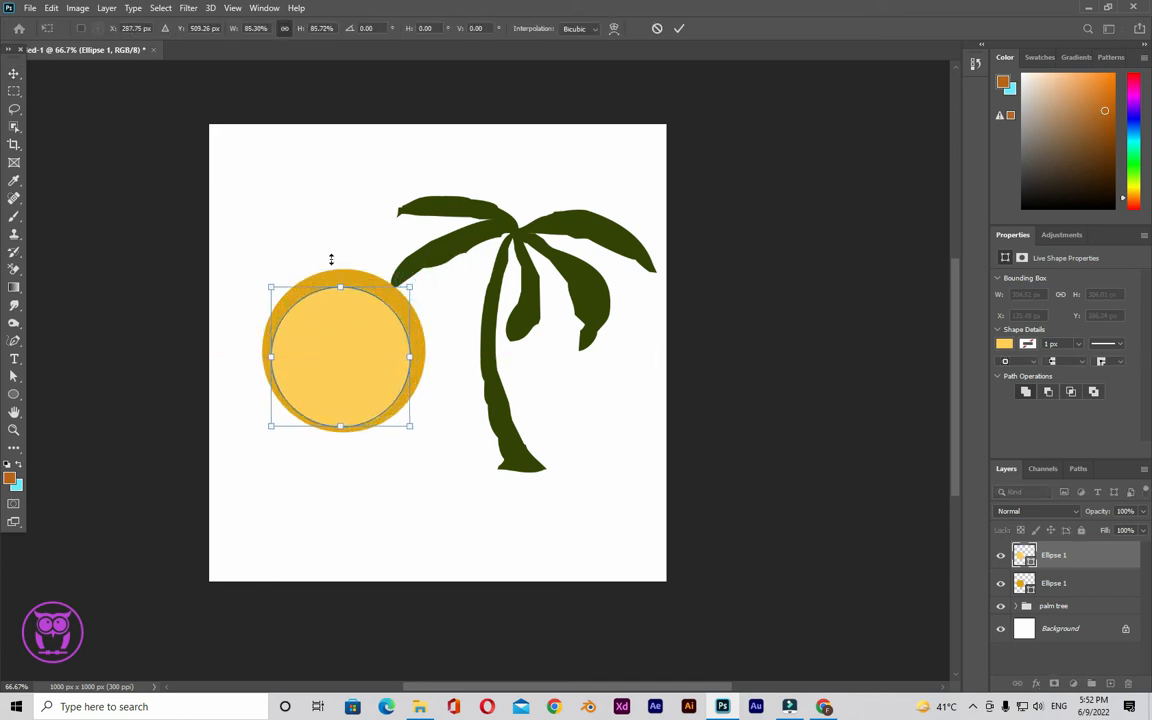
click(13, 74)
drag(359, 336, 364, 330)
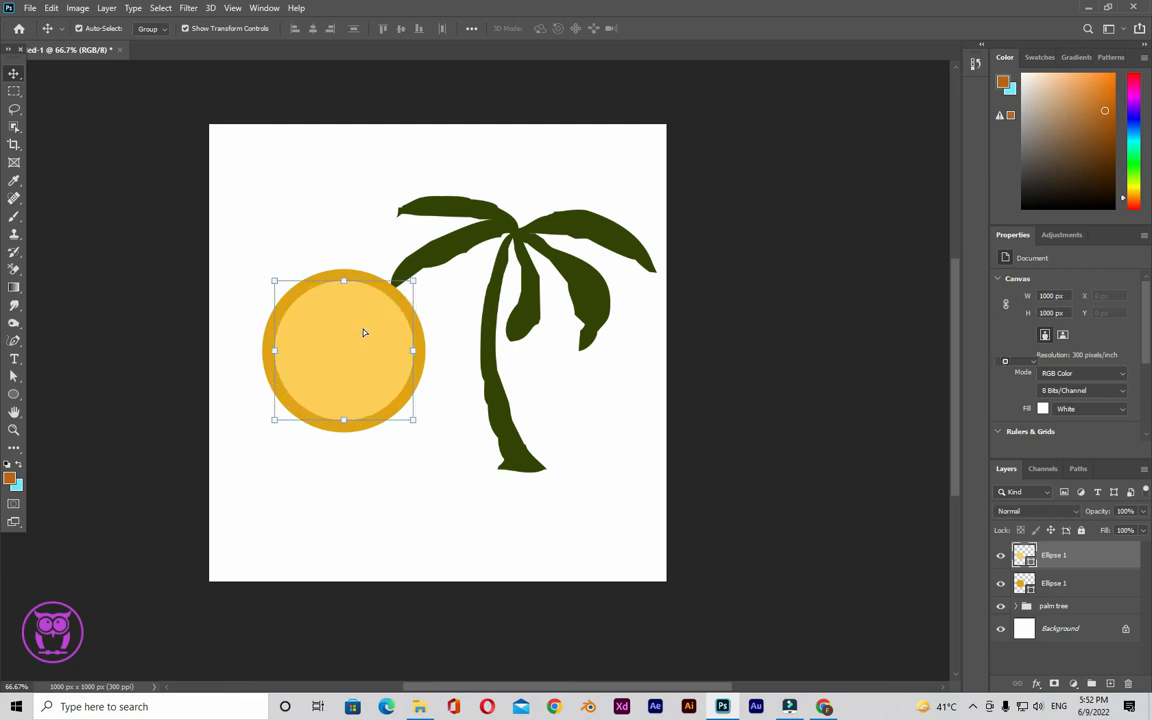
Step: Convert the inner circle to a smart object and apply a Gaussian Blur with an 8.0 pixel radius
click(188, 8)
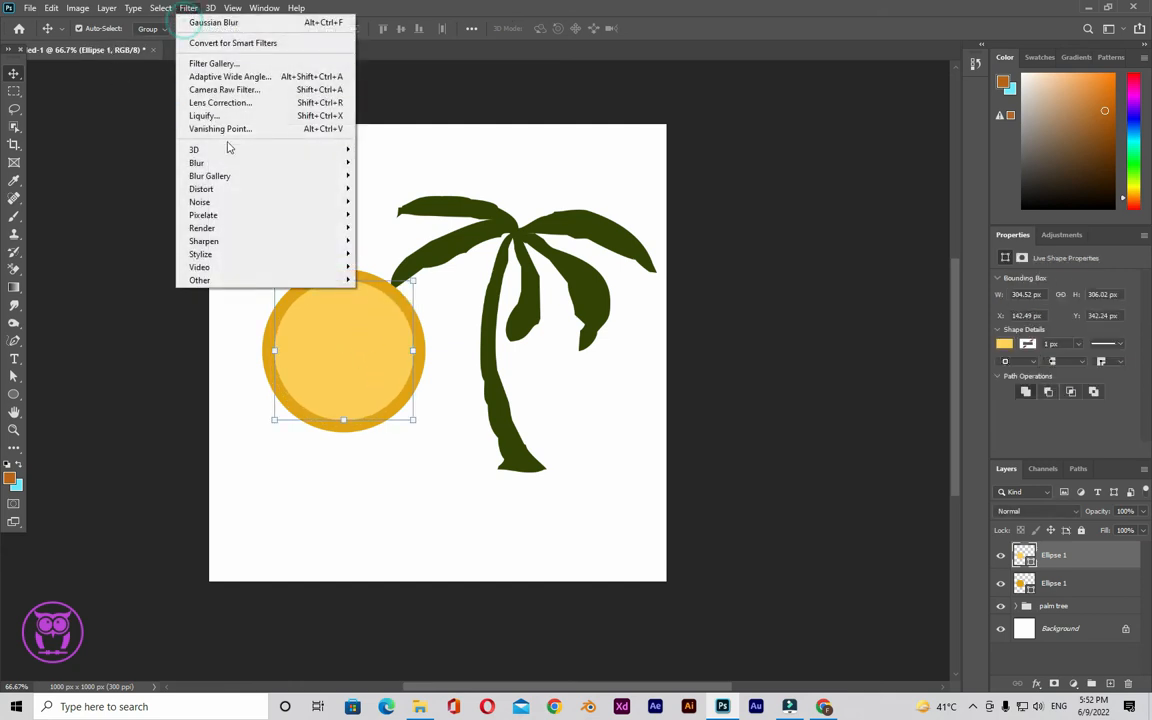
mouse_move(237, 165)
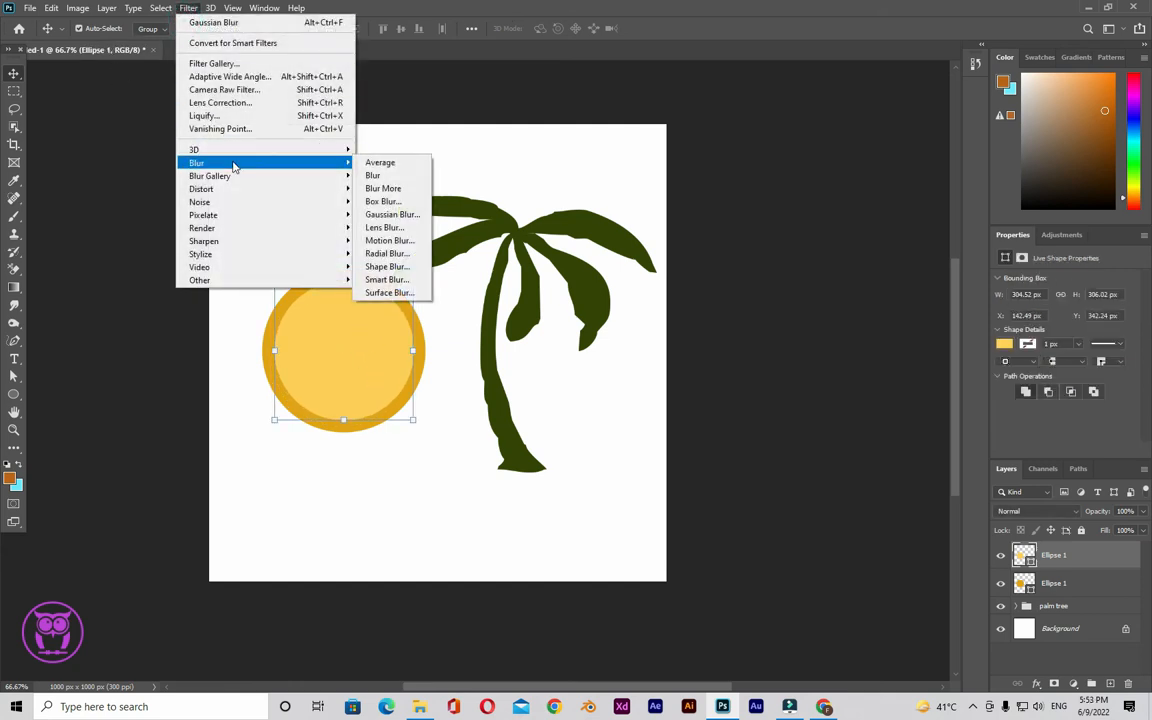
click(403, 218)
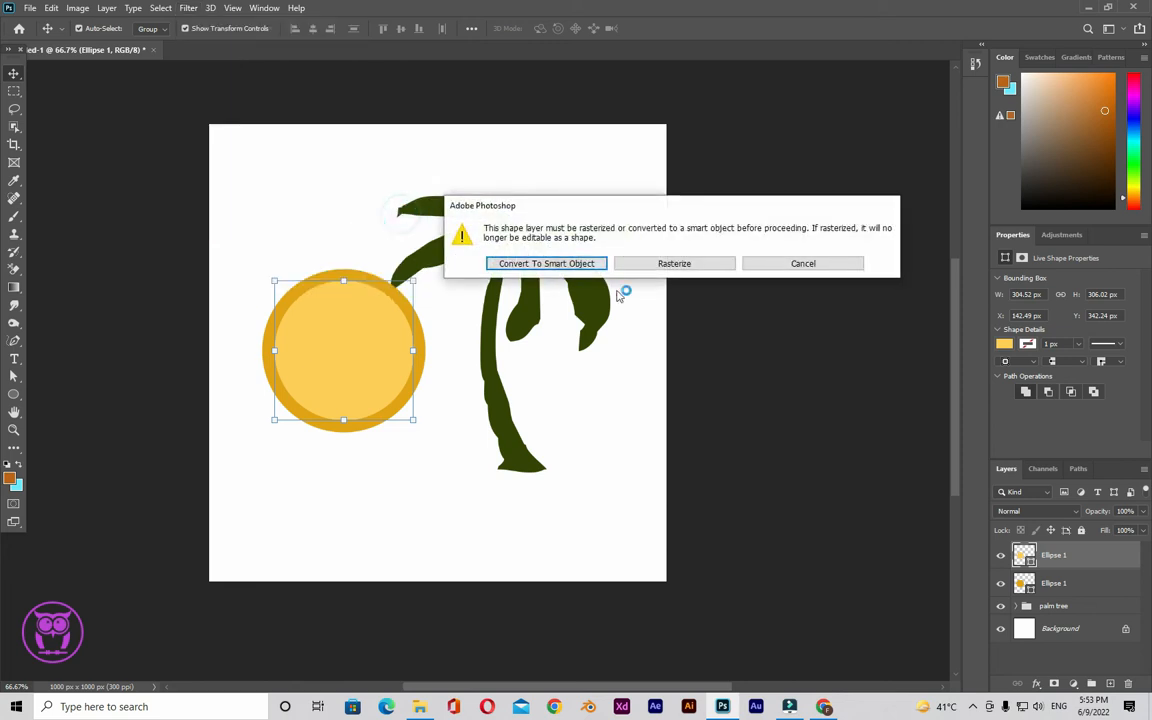
click(528, 265)
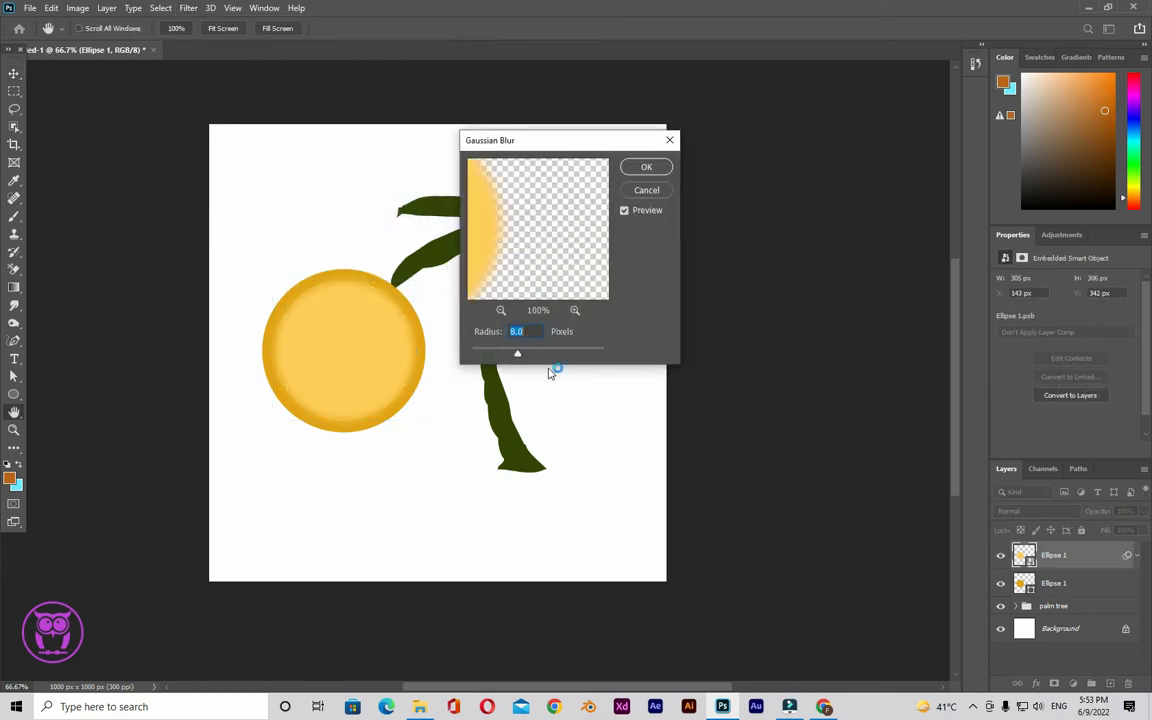
click(646, 167)
click(373, 196)
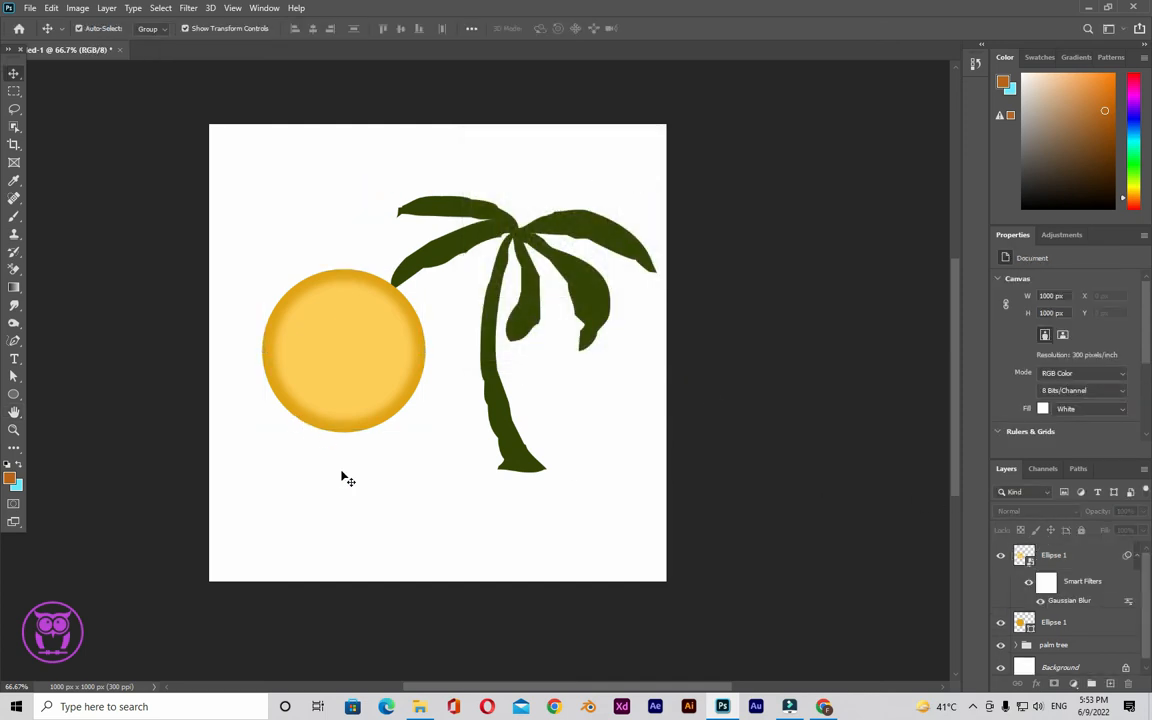
Step: Change the outer circle's fill to a deep reddish orange
double_click(1025, 624)
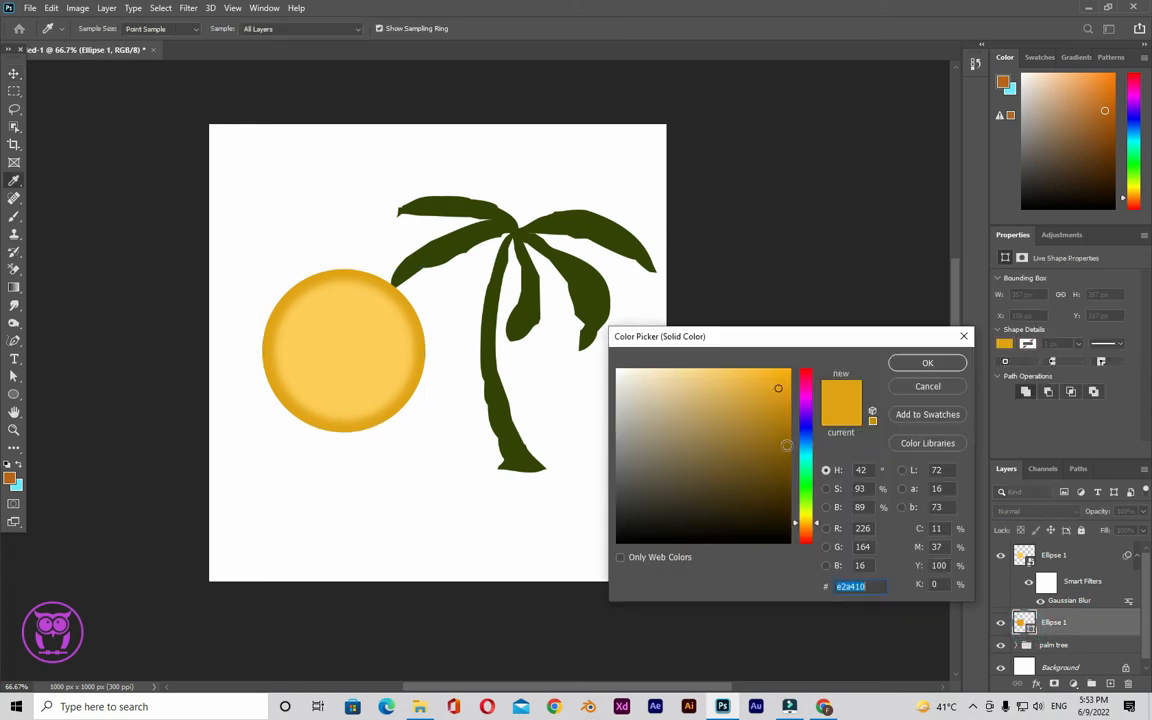
drag(797, 527, 797, 533)
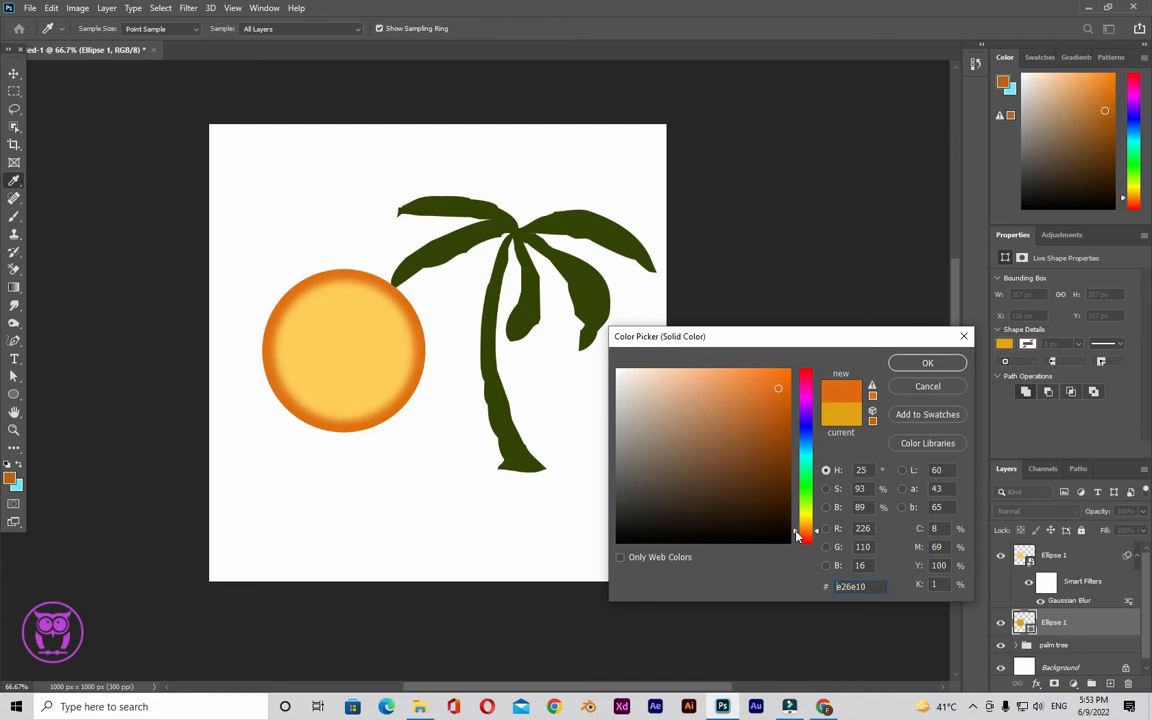
click(900, 362)
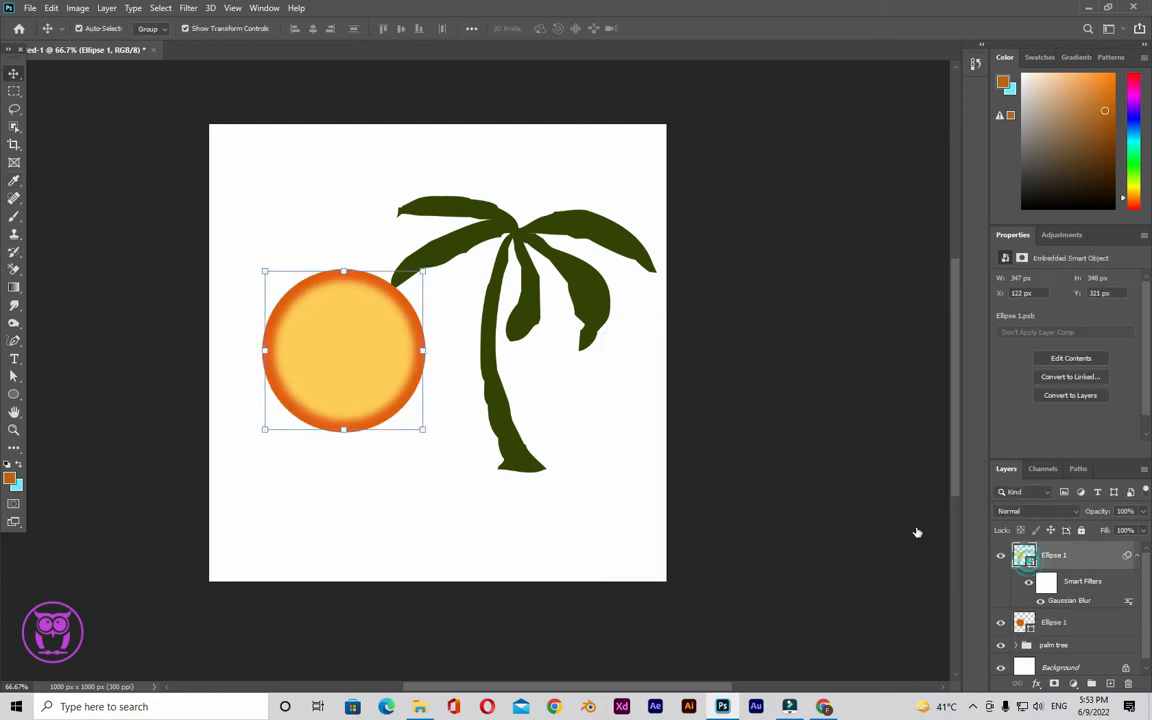
Step: Edit the inner circle's smart object contents, change its fill to a bright orange, and save it
double_click(1022, 557)
double_click(1023, 556)
drag(797, 522, 797, 531)
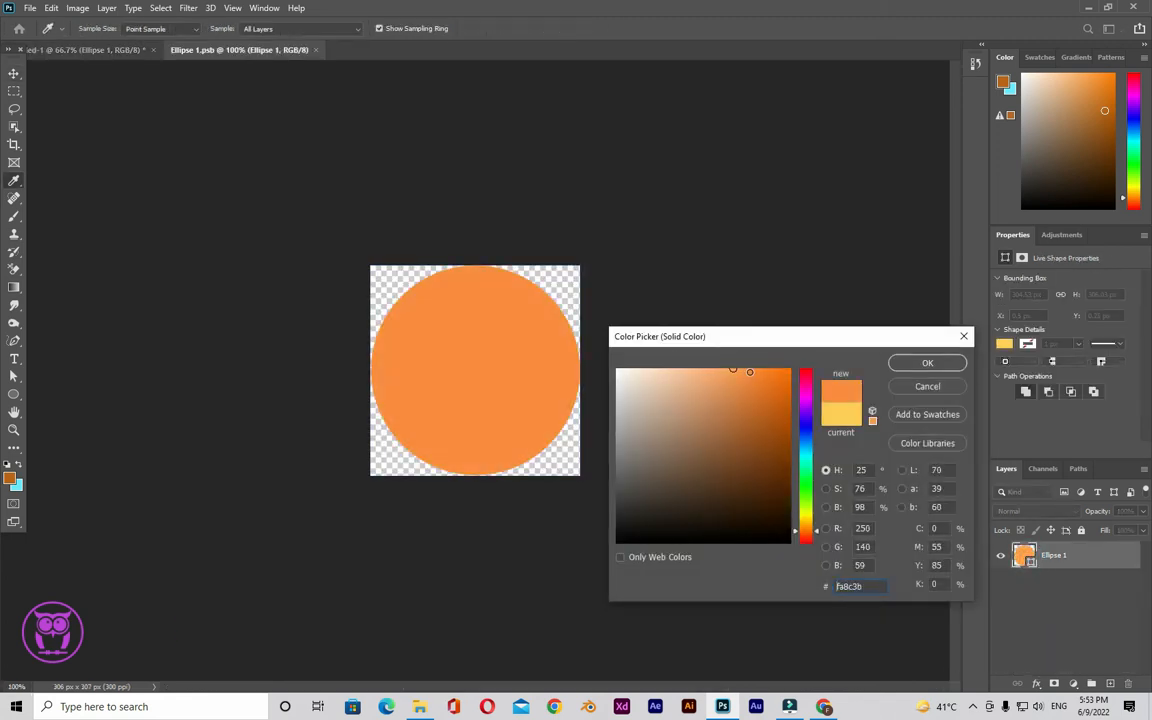
click(755, 370)
click(904, 361)
click(321, 50)
click(508, 263)
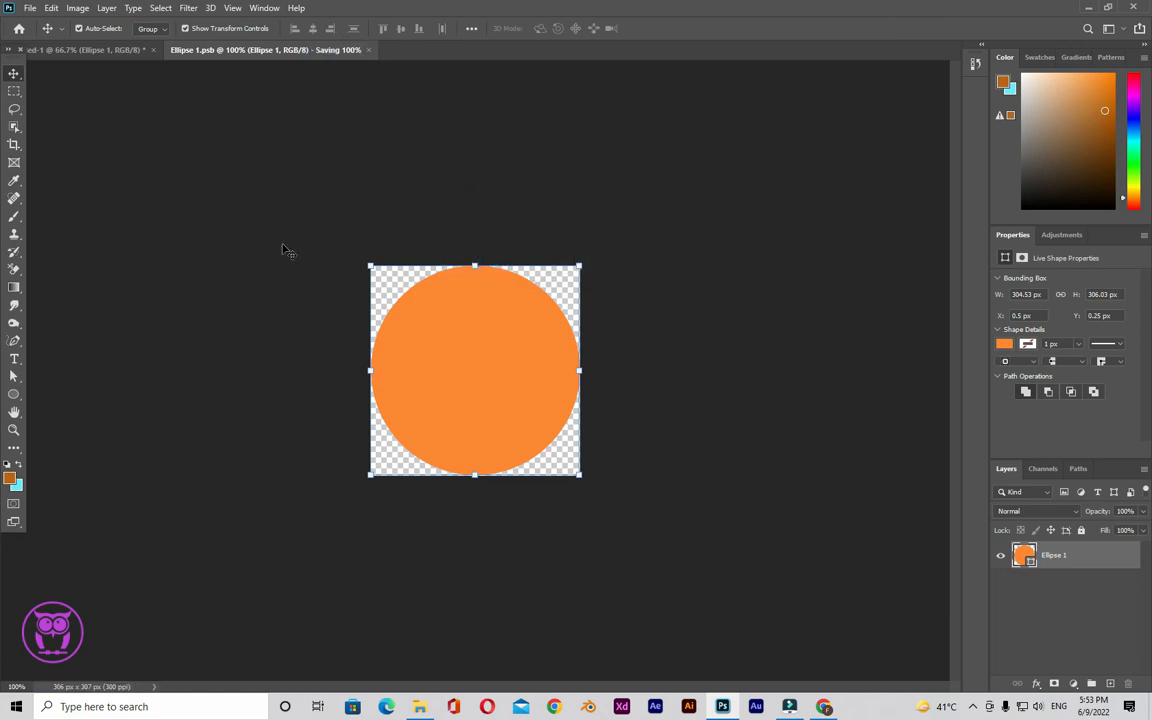
Step: Group both circle layers and name the group "Sun"
drag(230, 284, 385, 410)
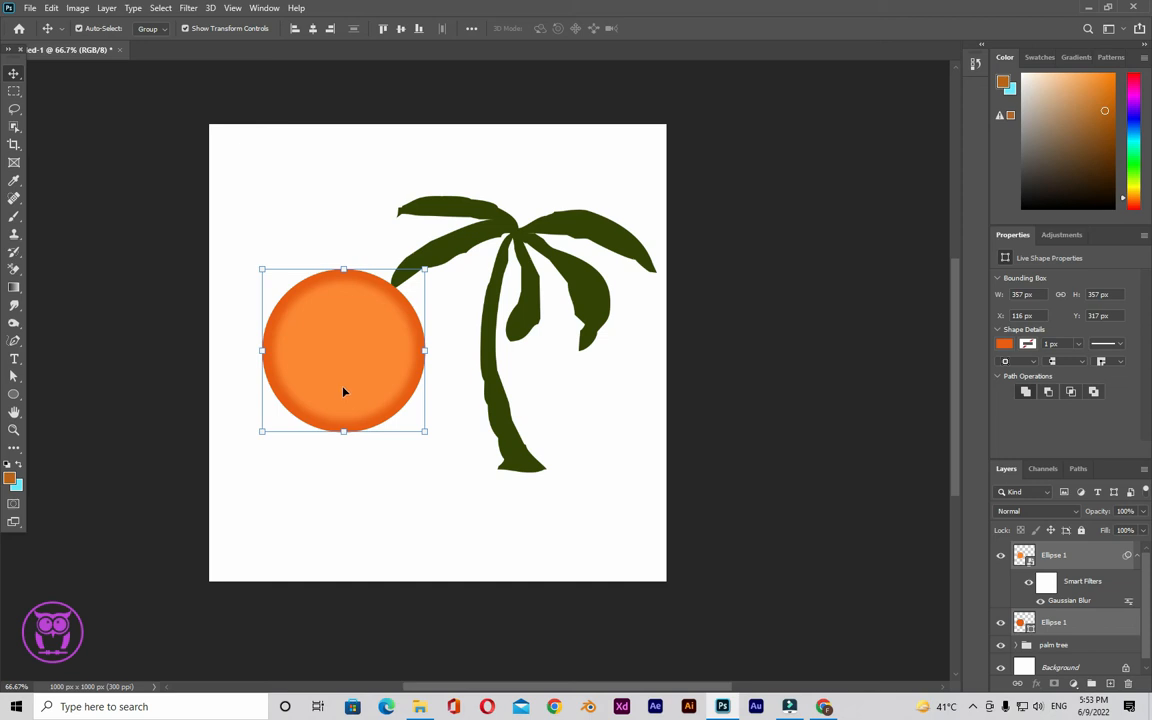
drag(225, 247, 390, 374)
drag(1083, 623, 1091, 683)
double_click(1055, 549)
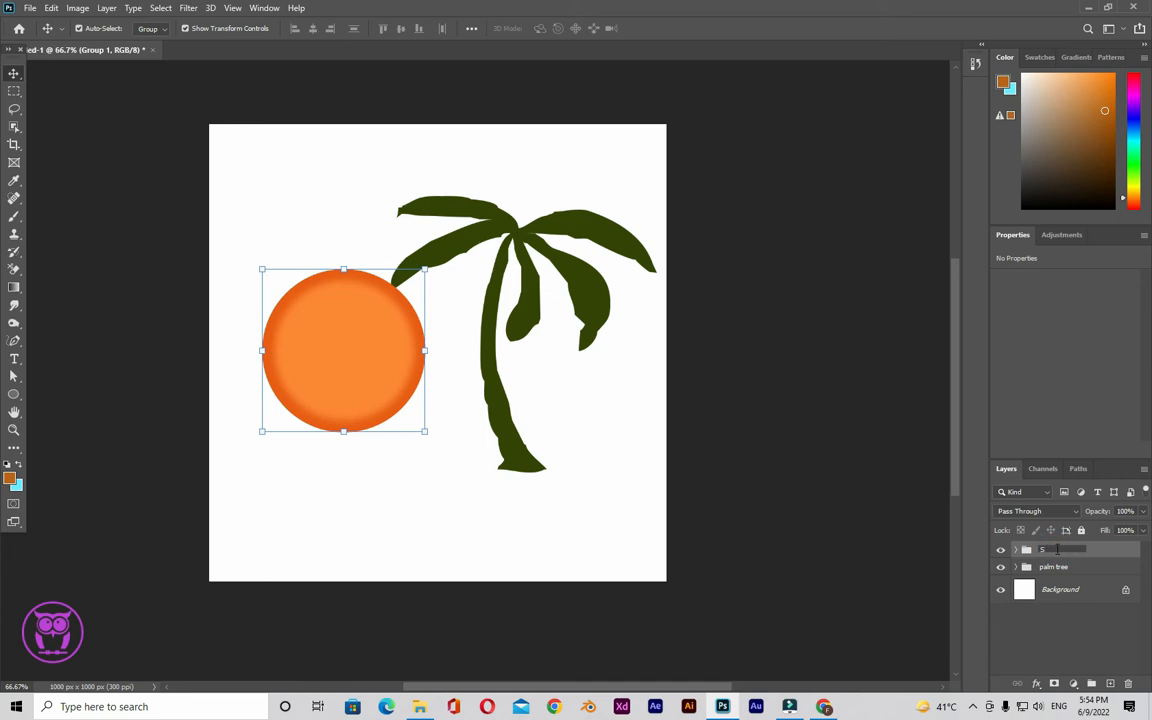
text(Sun)
click(868, 514)
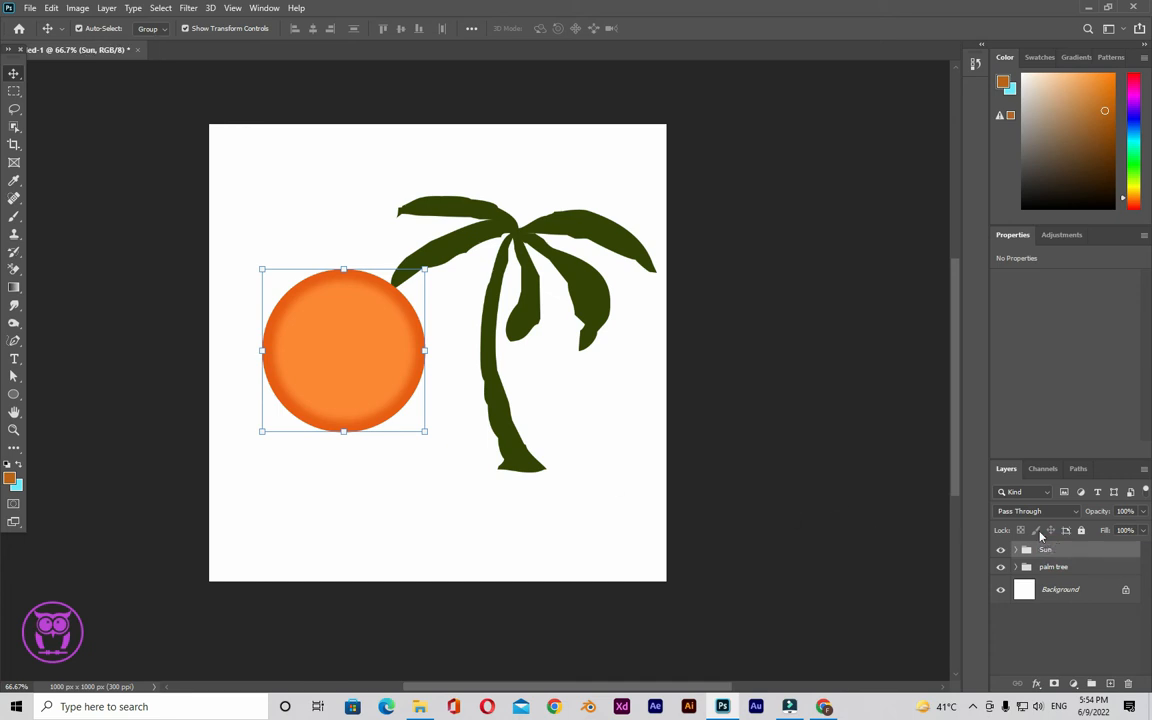
Step: Move the Sun group below the palm tree group and shift the sun slightly toward the palm trunk
click(1076, 564)
click(1075, 550)
drag(1078, 547, 1079, 578)
drag(360, 375, 397, 380)
click(240, 345)
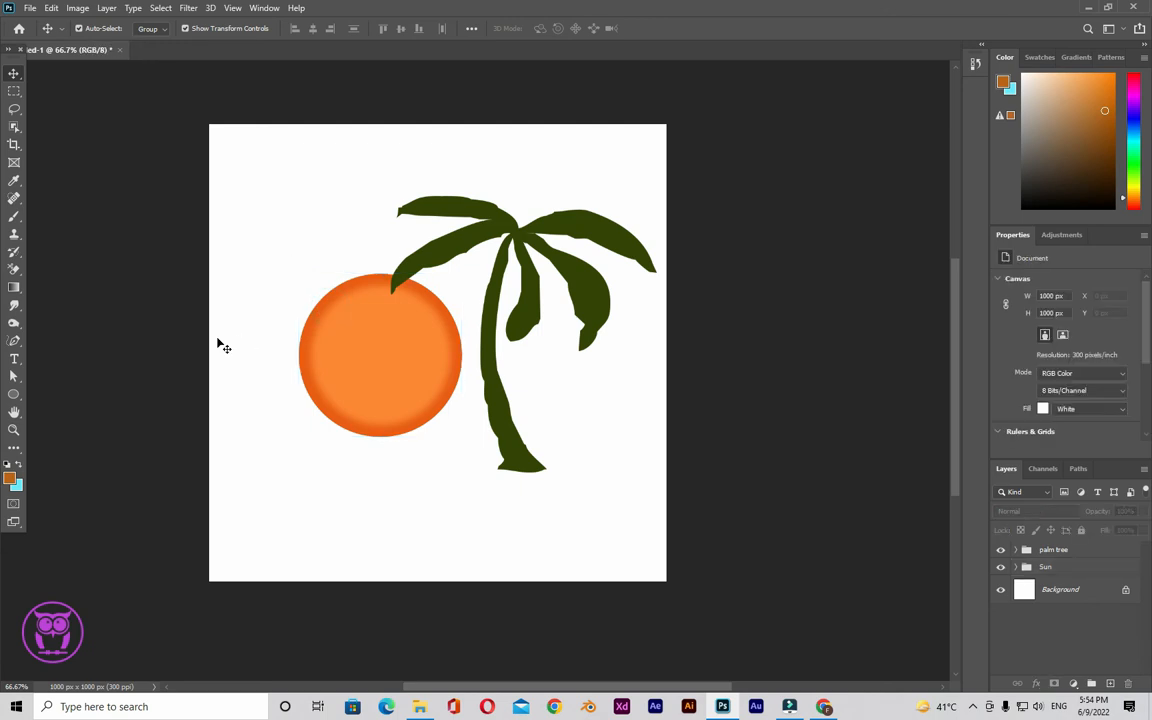
Step: Draw a ground strip about 960 px wide and 88 px high under the palm with the Freeform Pen tool, filled with the palm's dark green
click(15, 340)
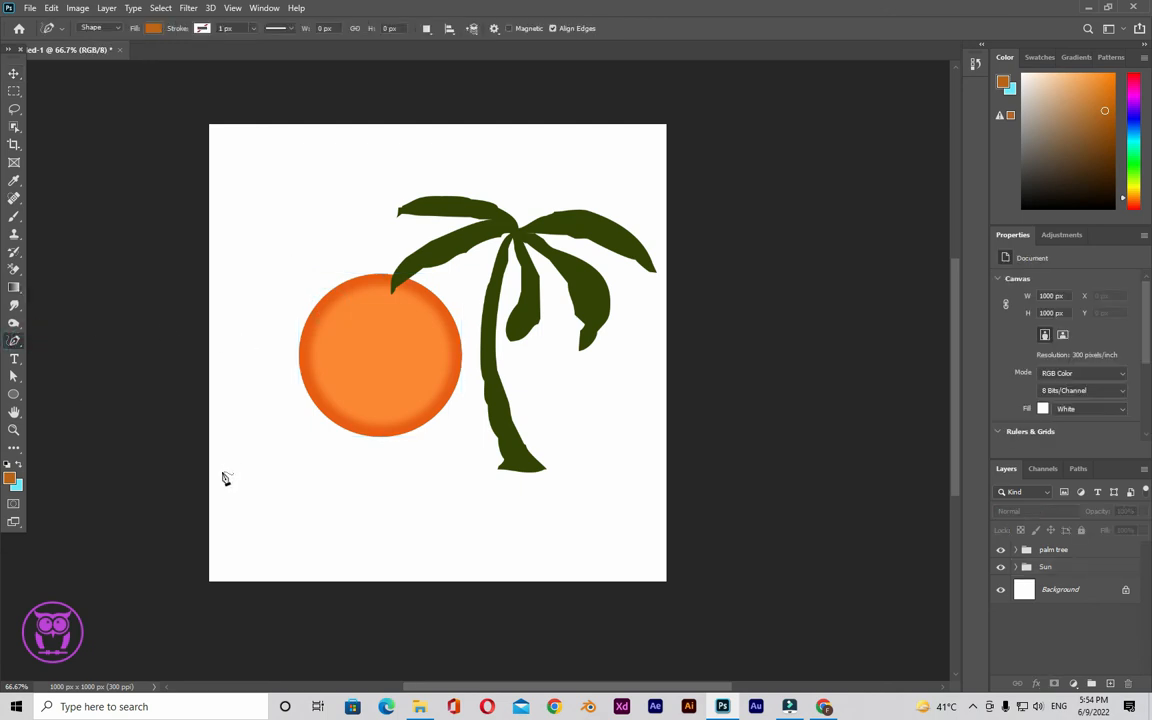
mouse_move(229, 473)
mouse_down()
mouse_move(450, 468)
mouse_move(650, 487)
mouse_move(387, 495)
mouse_move(237, 483)
mouse_move(230, 472)
mouse_up()
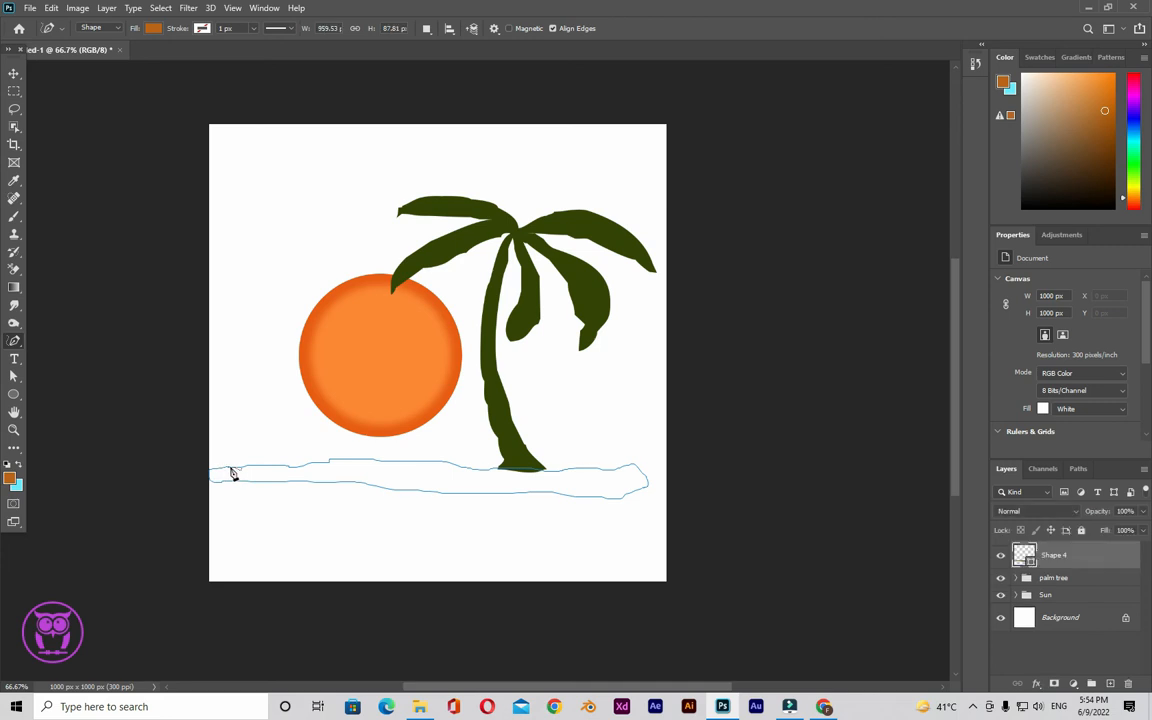
click(9, 480)
click(514, 453)
click(906, 364)
double_click(1024, 555)
click(514, 450)
click(906, 364)
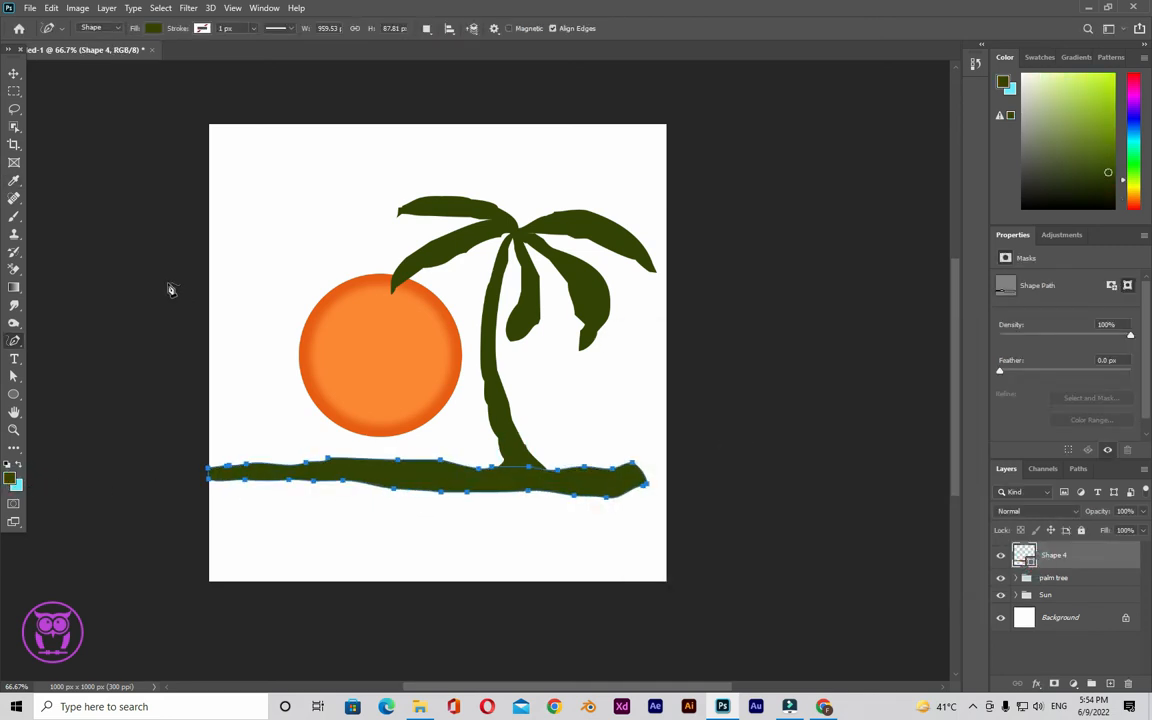
Step: Move the sun up and away from the palm so it clears the leaves
key(v)
drag(389, 393, 347, 331)
click(55, 325)
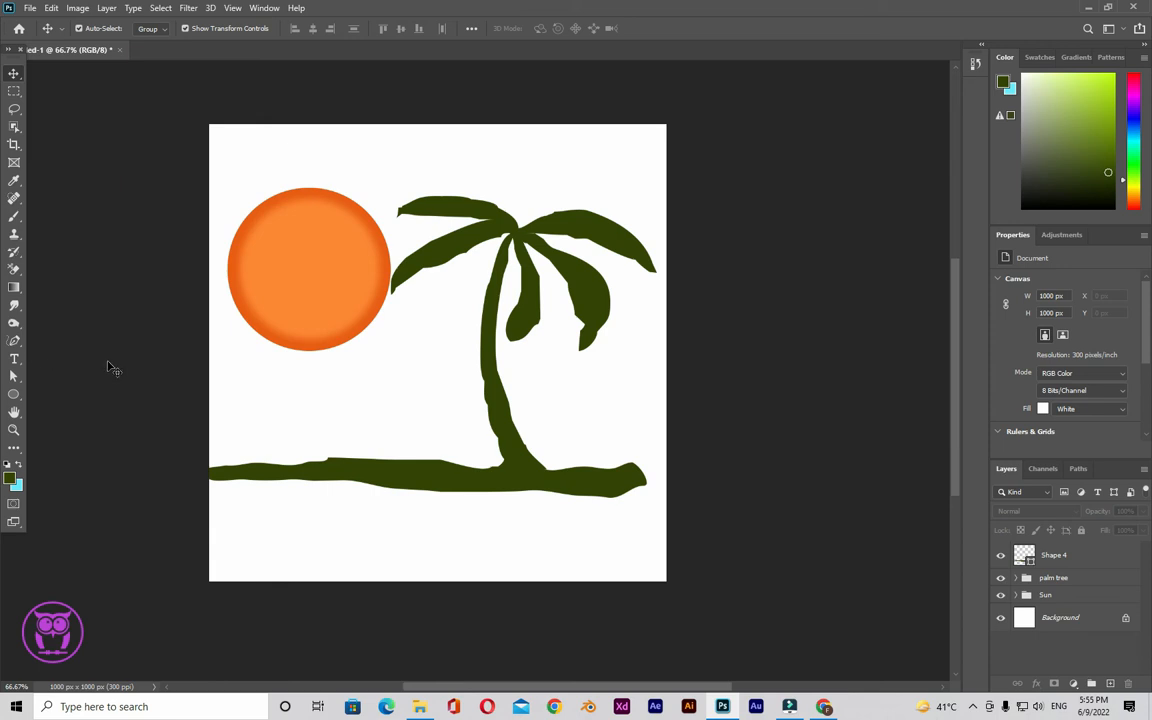
Step: Draw a wide, ragged-edged freeform water shape above the ground strip across the canvas
click(14, 340)
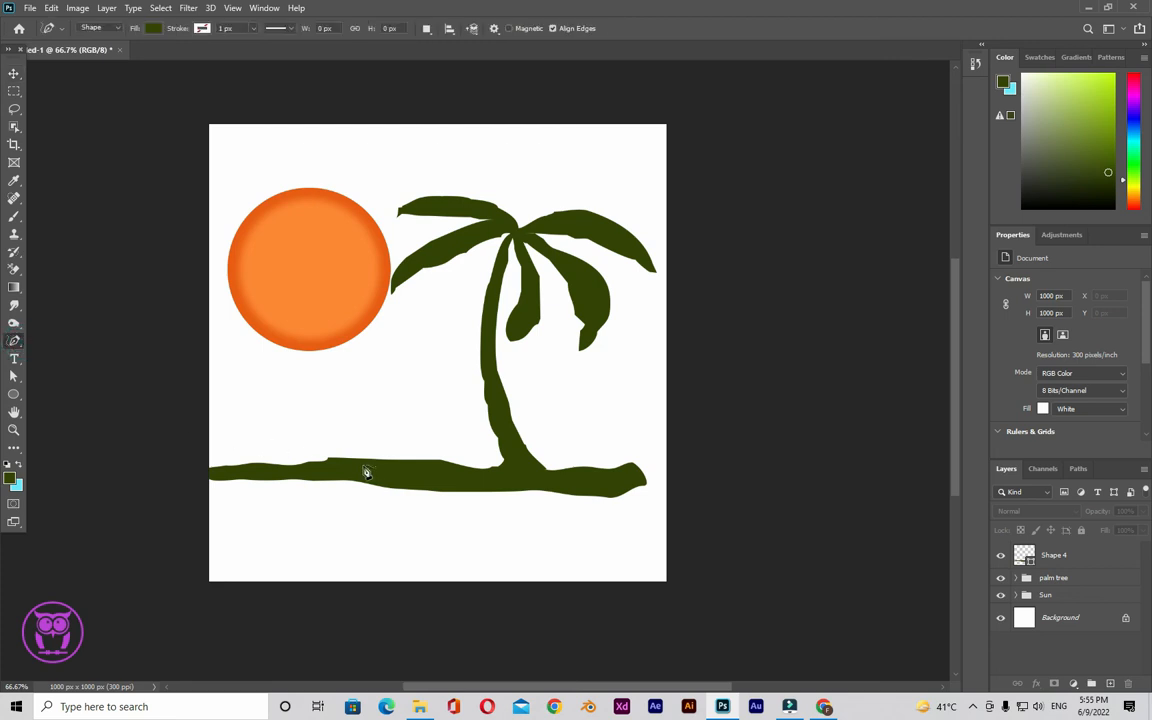
click(473, 474)
click(467, 477)
key(v)
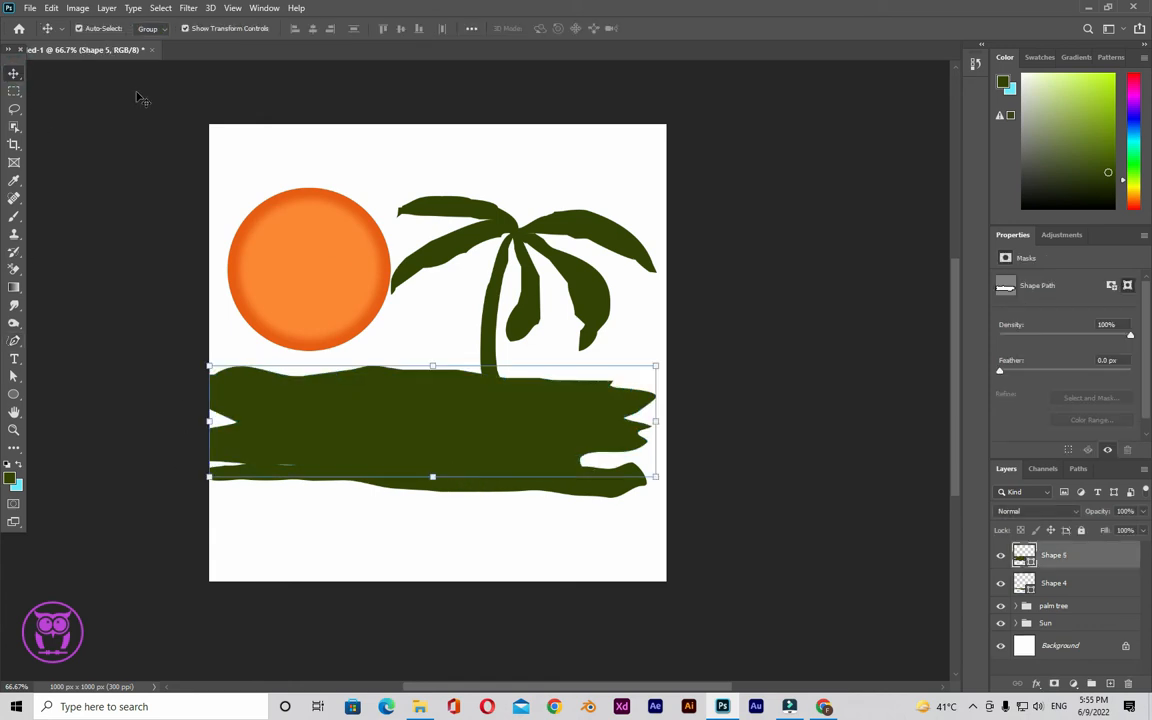
Step: Select all the artwork, scale it down proportionally to 76.91%, and position it around the middle of the canvas
drag(215, 139, 657, 544)
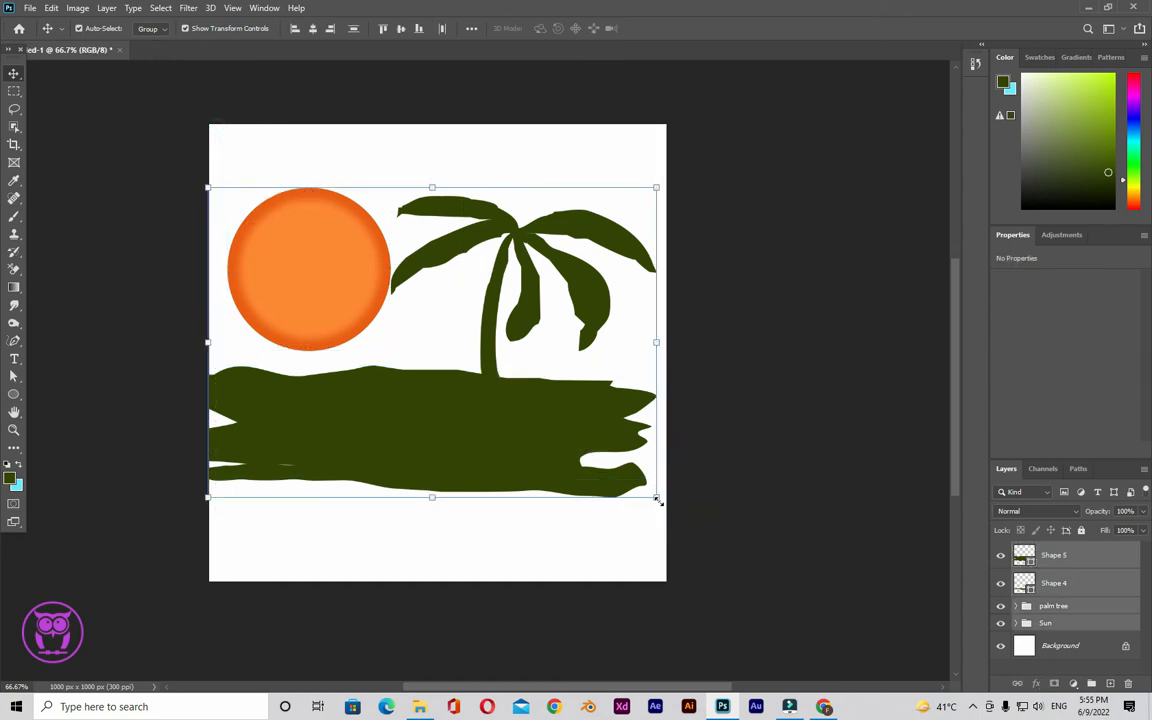
click(656, 498)
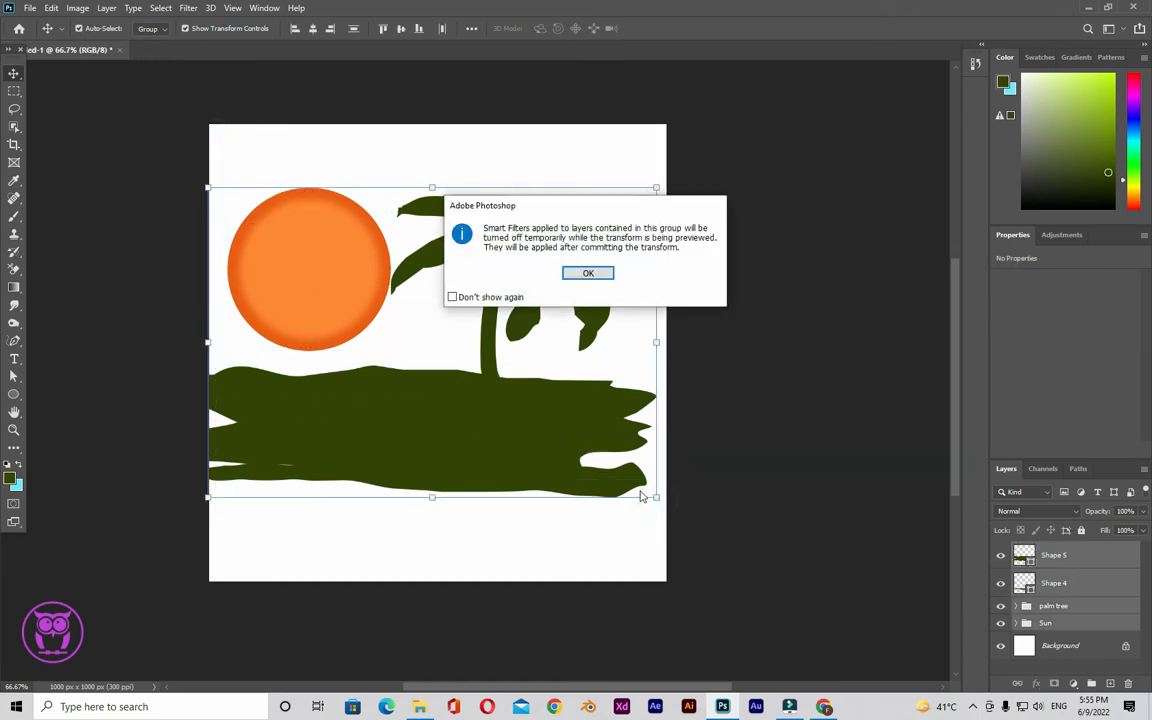
key(Return)
drag(656, 497, 526, 430)
drag(450, 386, 531, 425)
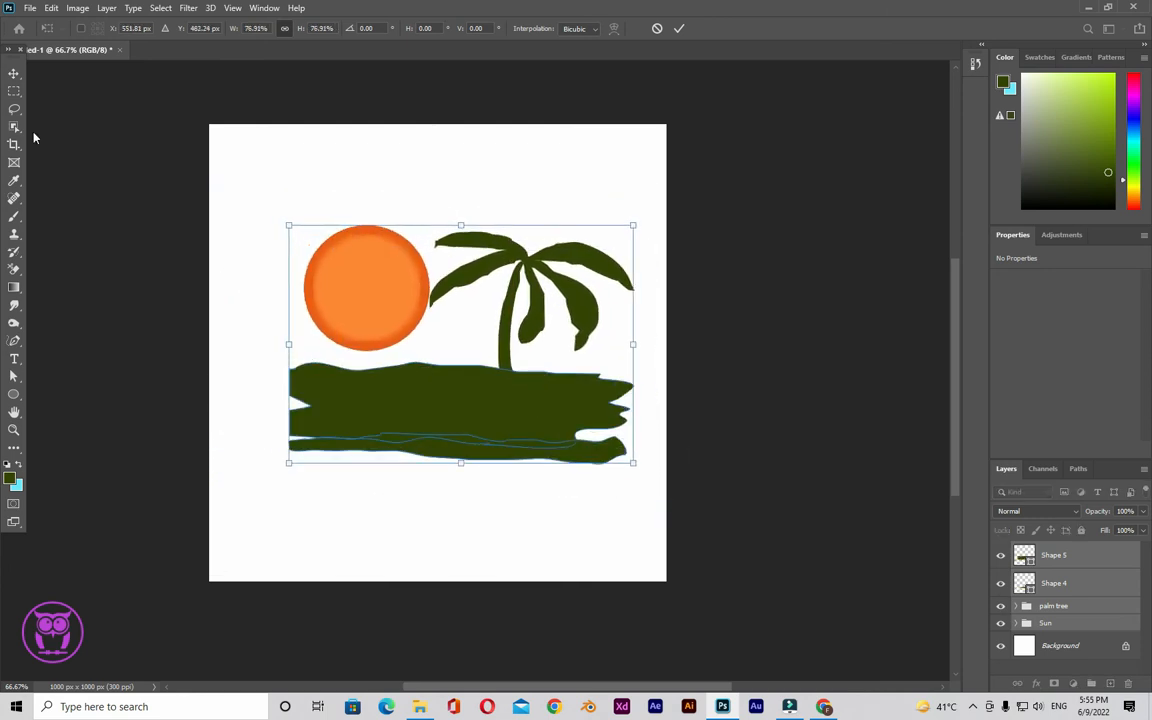
click(14, 73)
click(124, 172)
Step: Delete the large freeform shape above the ground strip and discard a rough attempt at redrawing it
click(306, 388)
key(Delete)
click(14, 341)
mouse_move(367, 442)
mouse_down()
mouse_move(322, 443)
mouse_move(273, 416)
mouse_move(401, 383)
mouse_move(598, 388)
mouse_move(620, 418)
mouse_move(514, 460)
mouse_up()
click(14, 74)
key(Delete)
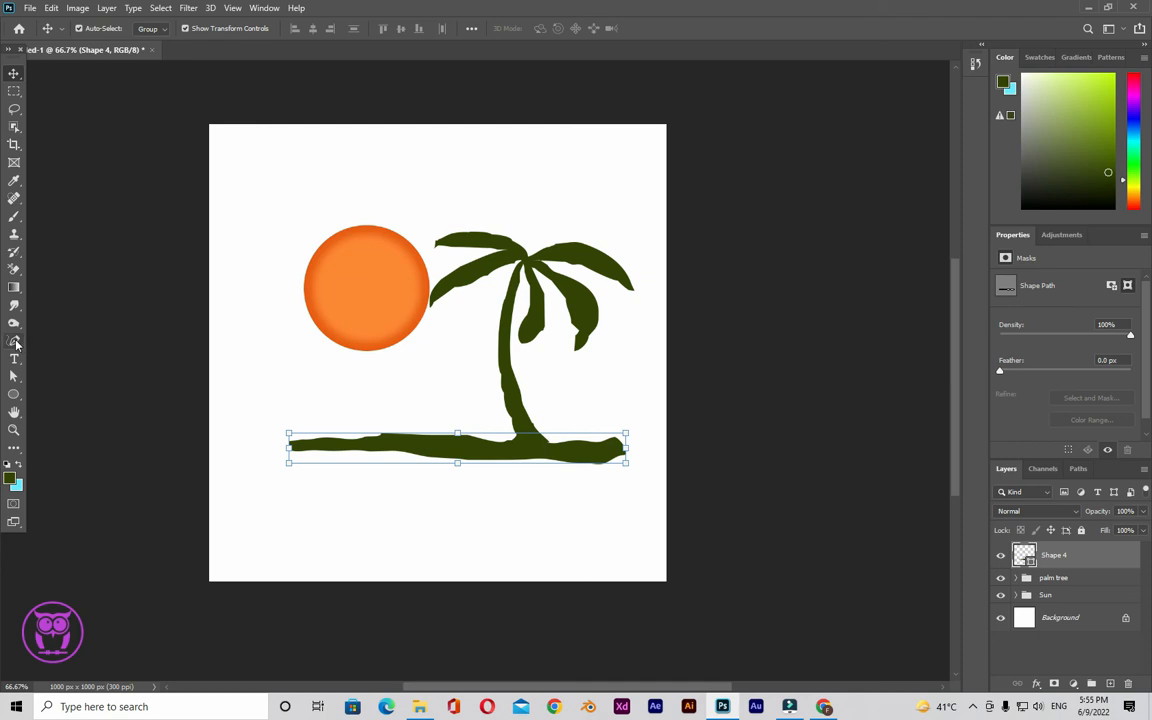
Step: Draw a ragged-edged freeform water shape about 846 px wide between the sun and the ground strip
click(14, 340)
click(435, 449)
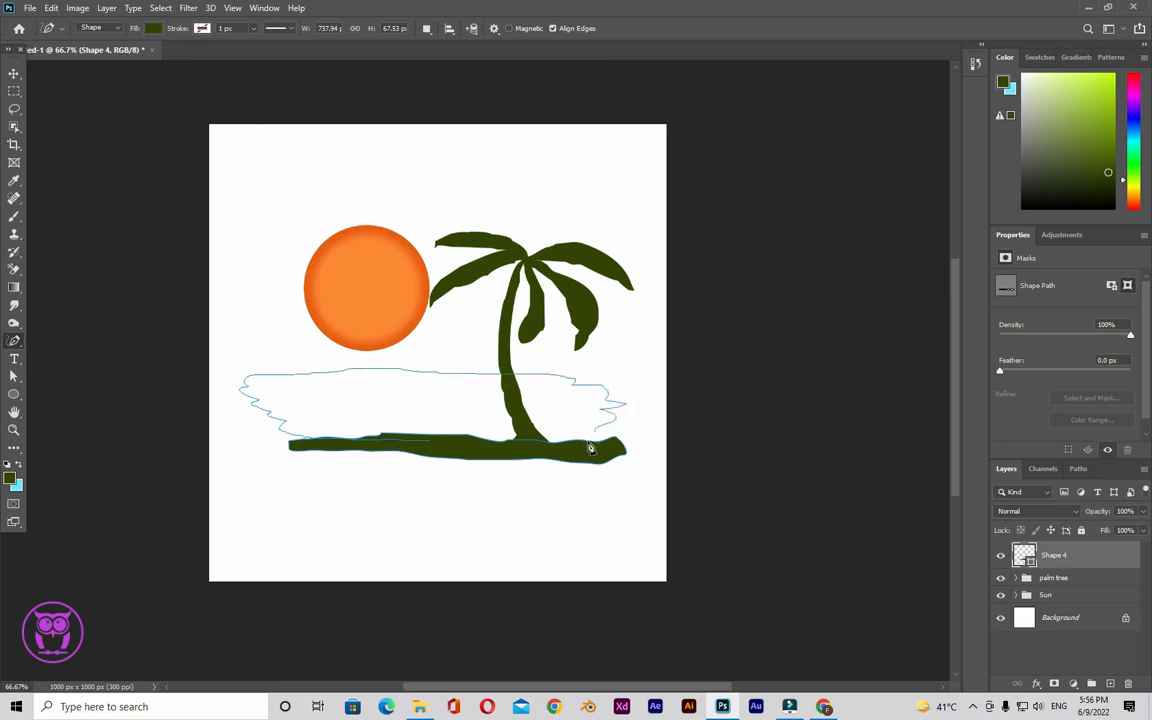
double_click(548, 450)
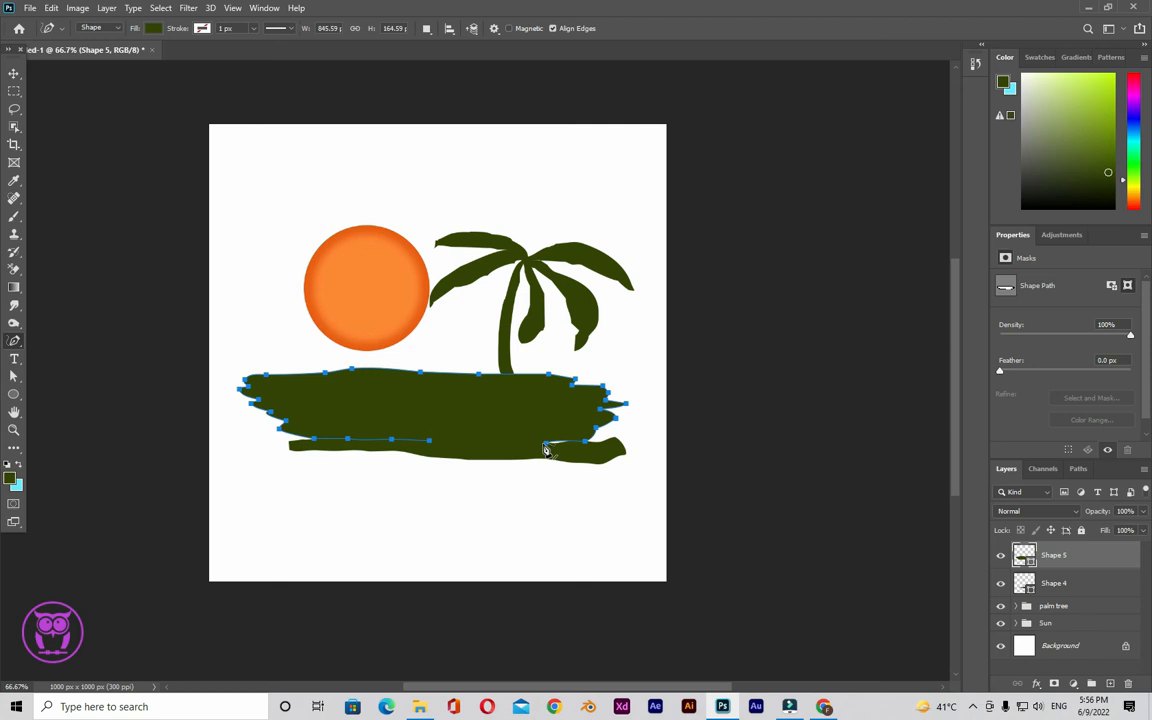
click(15, 74)
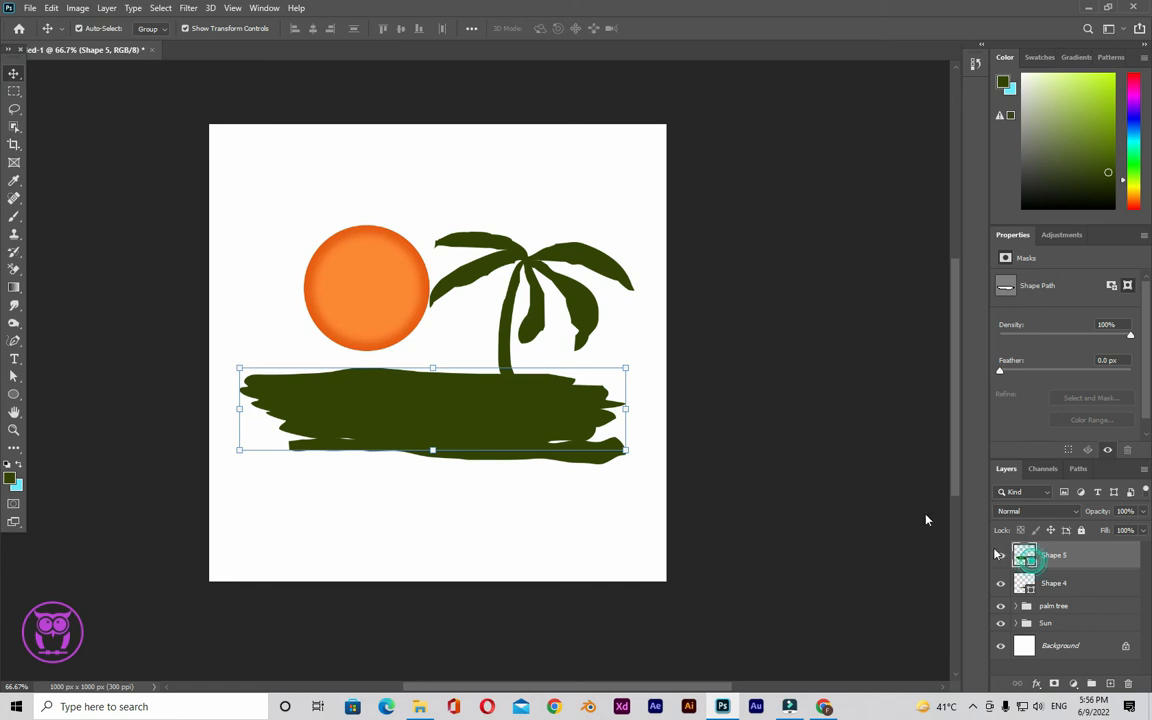
Step: Change the water shape's fill to bright blue 17b7fa and shift the shape slightly to the right
text(1777fa)
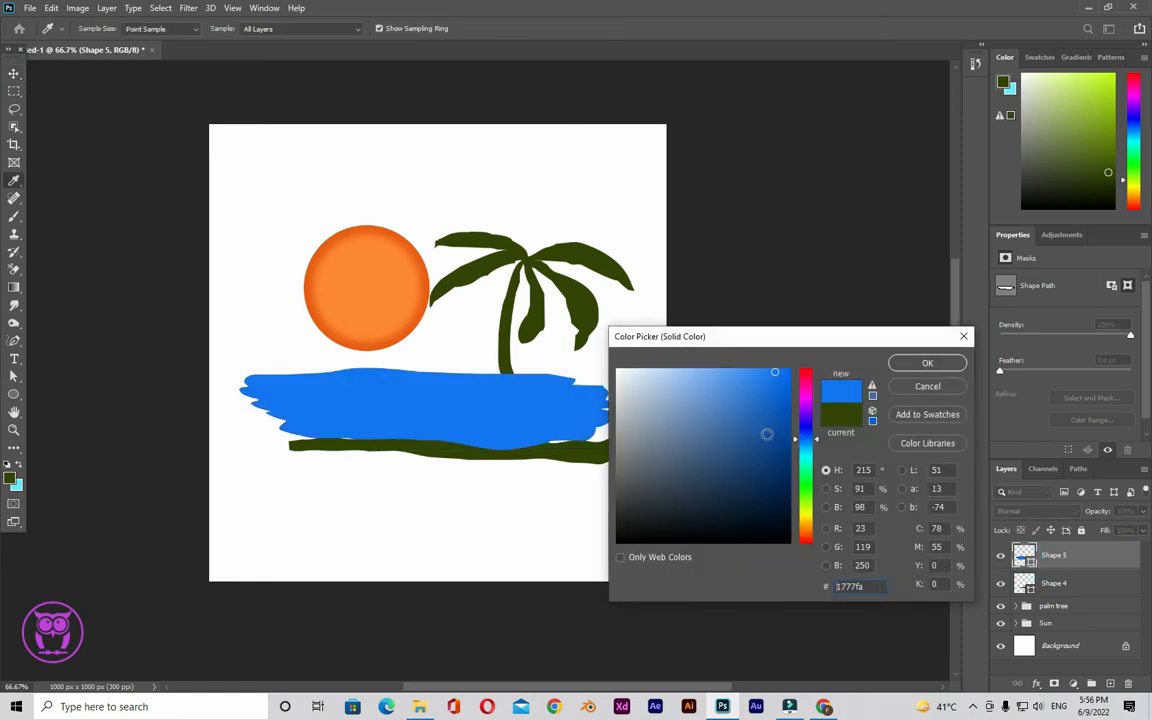
mouse_move(797, 443)
mouse_down()
mouse_move(797, 430)
mouse_move(797, 452)
mouse_up()
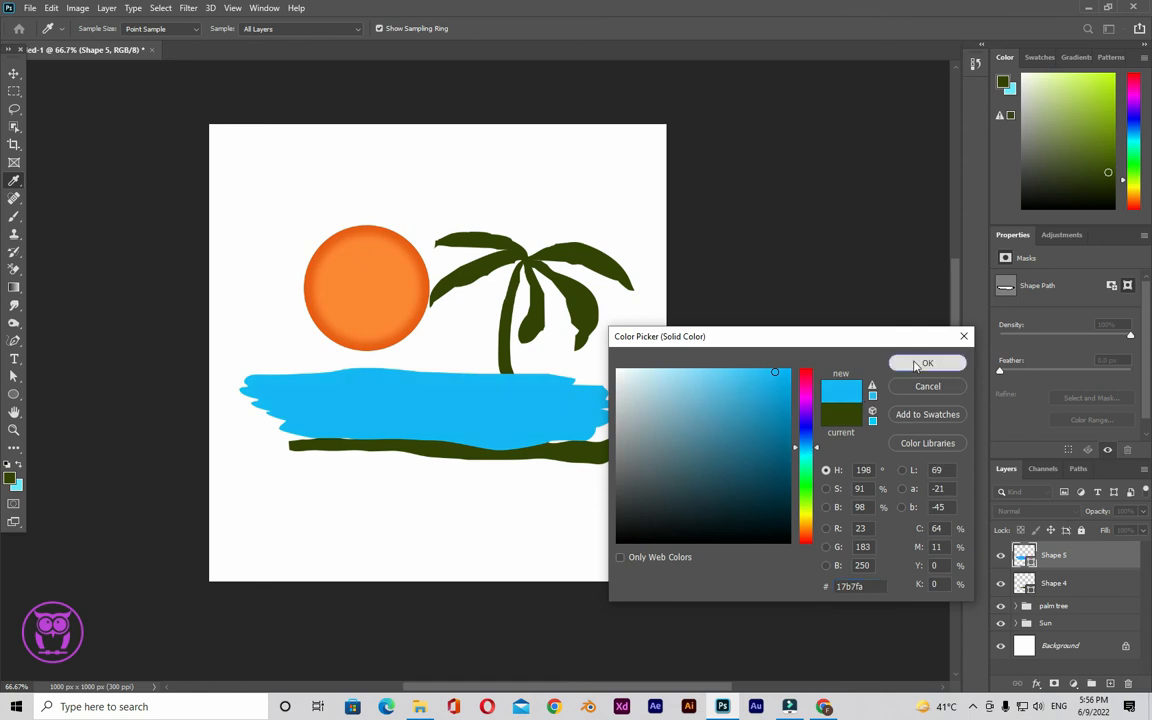
click(927, 363)
key(v)
drag(550, 404, 571, 414)
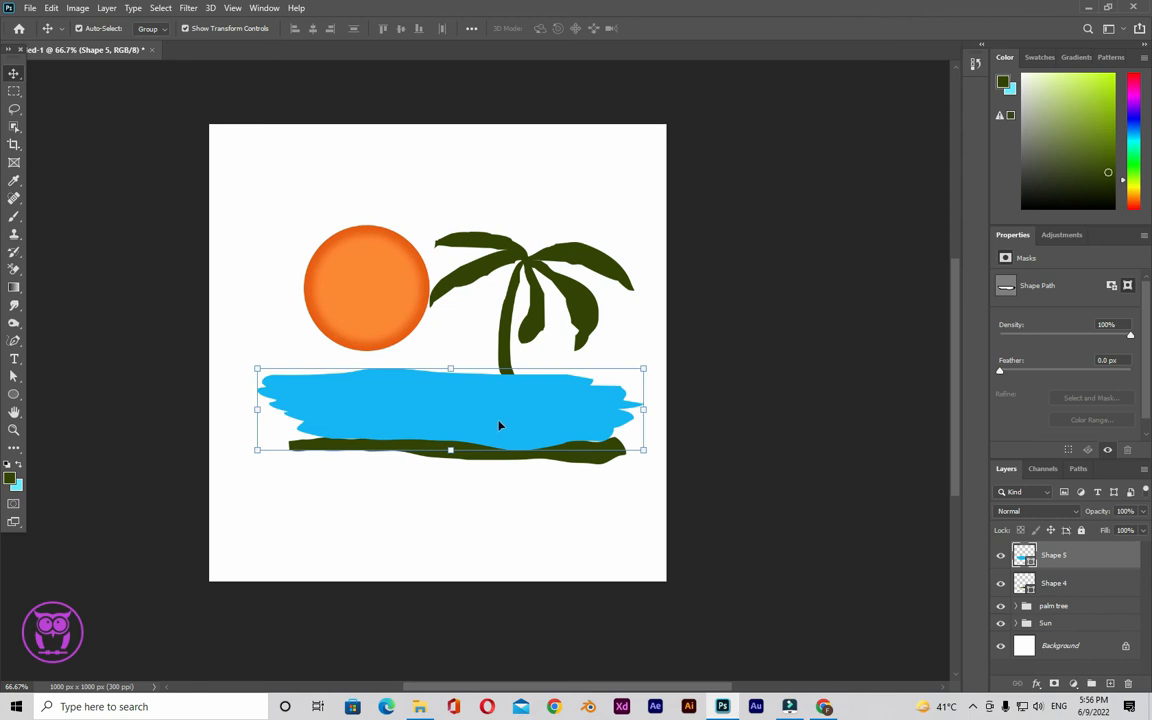
Step: Duplicate the blue water shape and scale the copy down so it fits within the original's outline
alt+drag(494, 424, 496, 440)
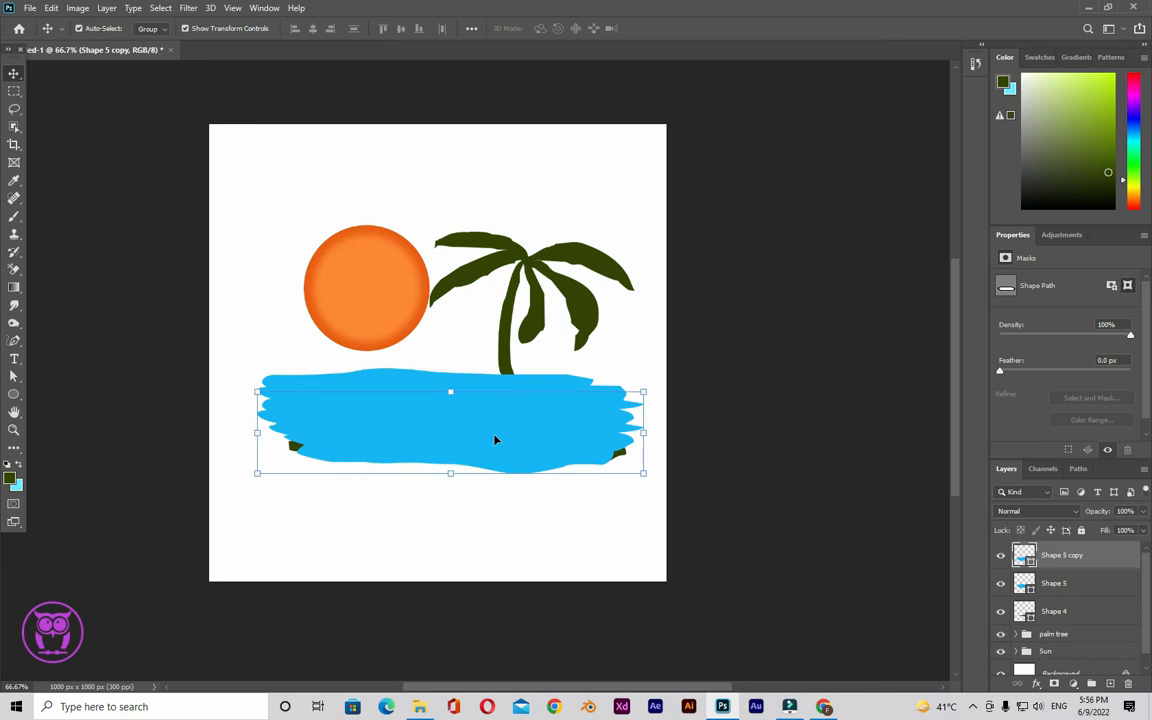
key(ctrl+t)
drag(643, 475, 606, 465)
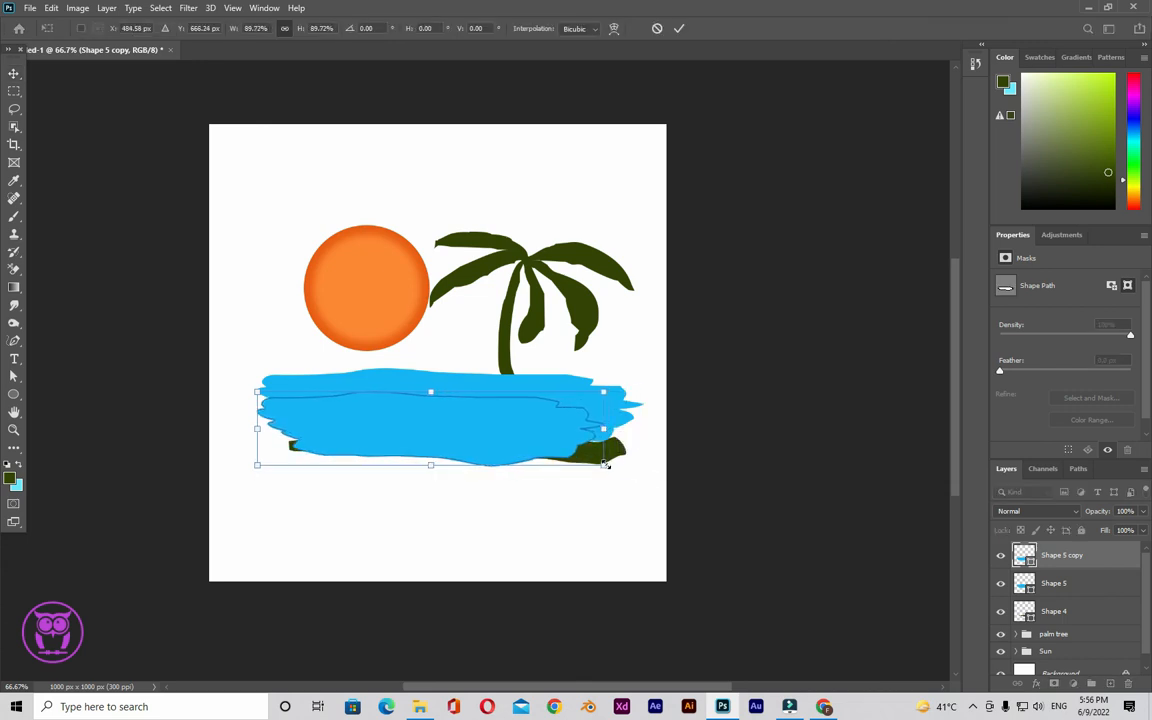
click(13, 77)
drag(435, 436, 442, 423)
drag(609, 380, 592, 381)
click(13, 75)
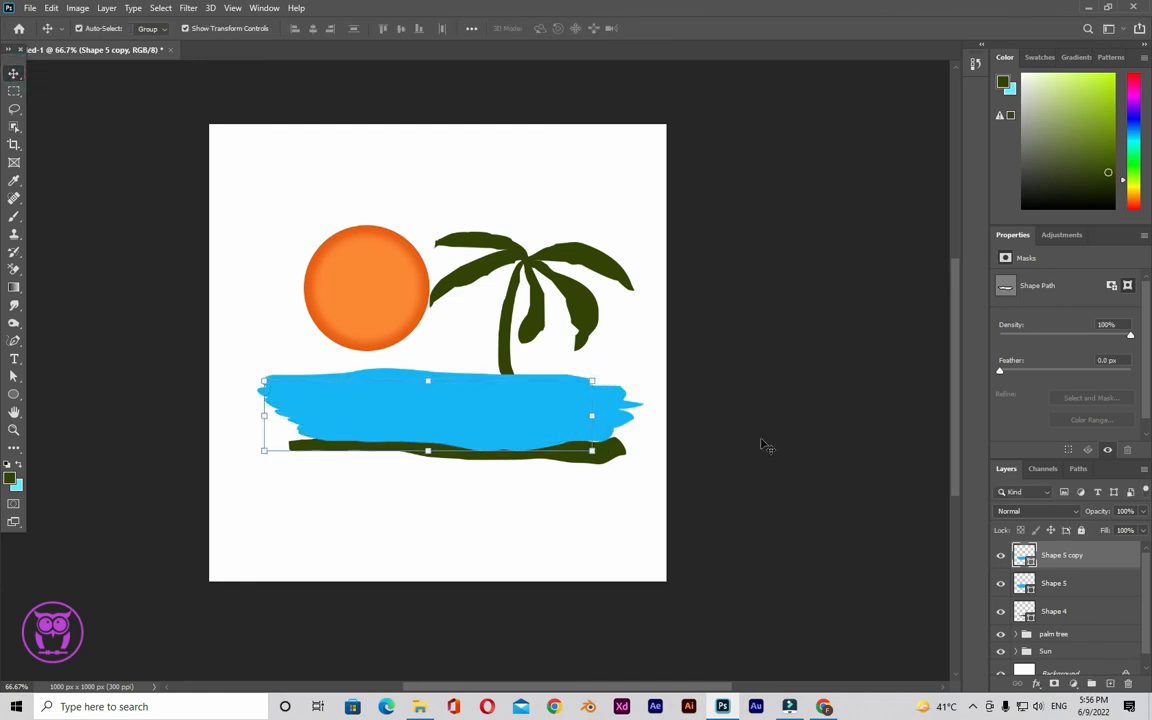
Step: Set the smaller water shape's fill to light blue 78cdf0 and center it within the larger one
double_click(1026, 557)
drag(738, 376, 704, 379)
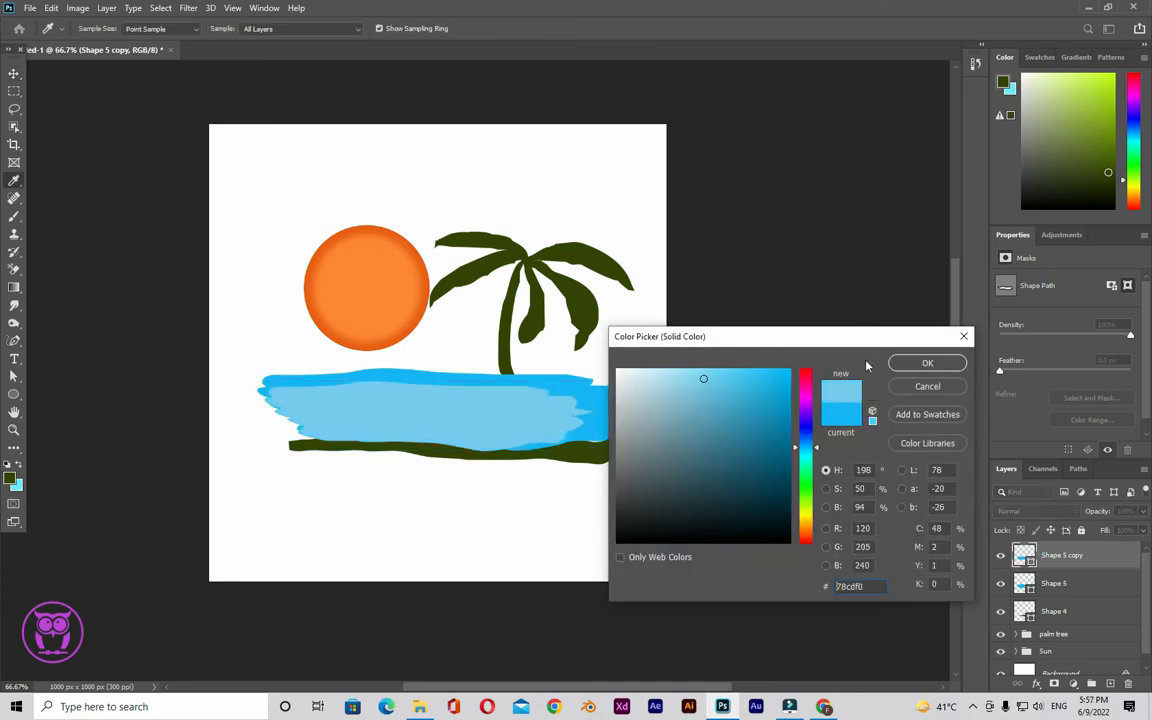
click(912, 363)
drag(548, 415, 571, 406)
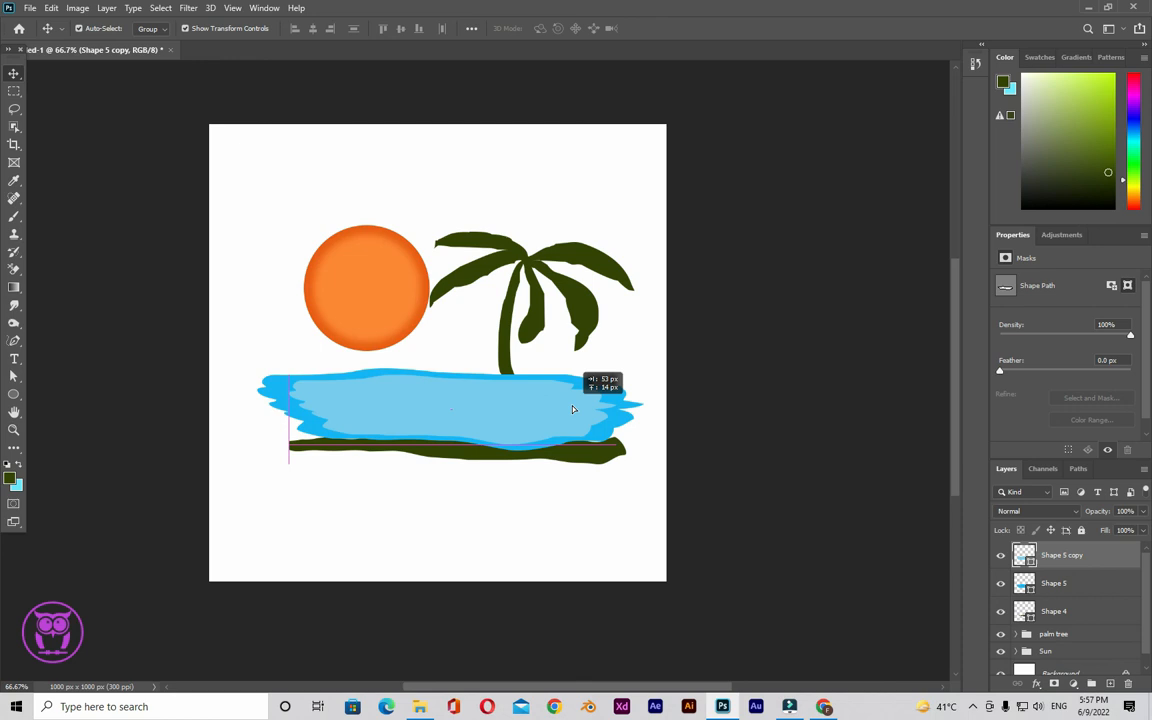
click(722, 455)
Step: Group both water shapes as "ocean" and place the group directly above the Background layer
drag(237, 364, 332, 410)
drag(1086, 585, 1091, 683)
double_click(1051, 551)
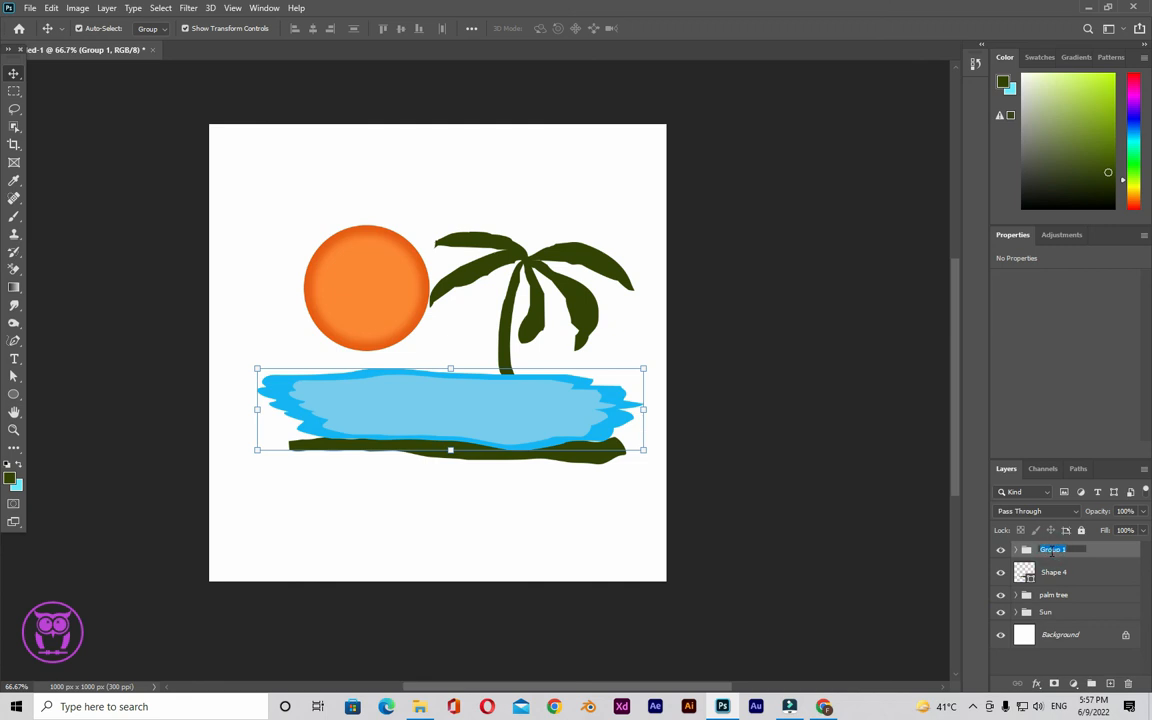
key(Return)
drag(1080, 554, 1077, 623)
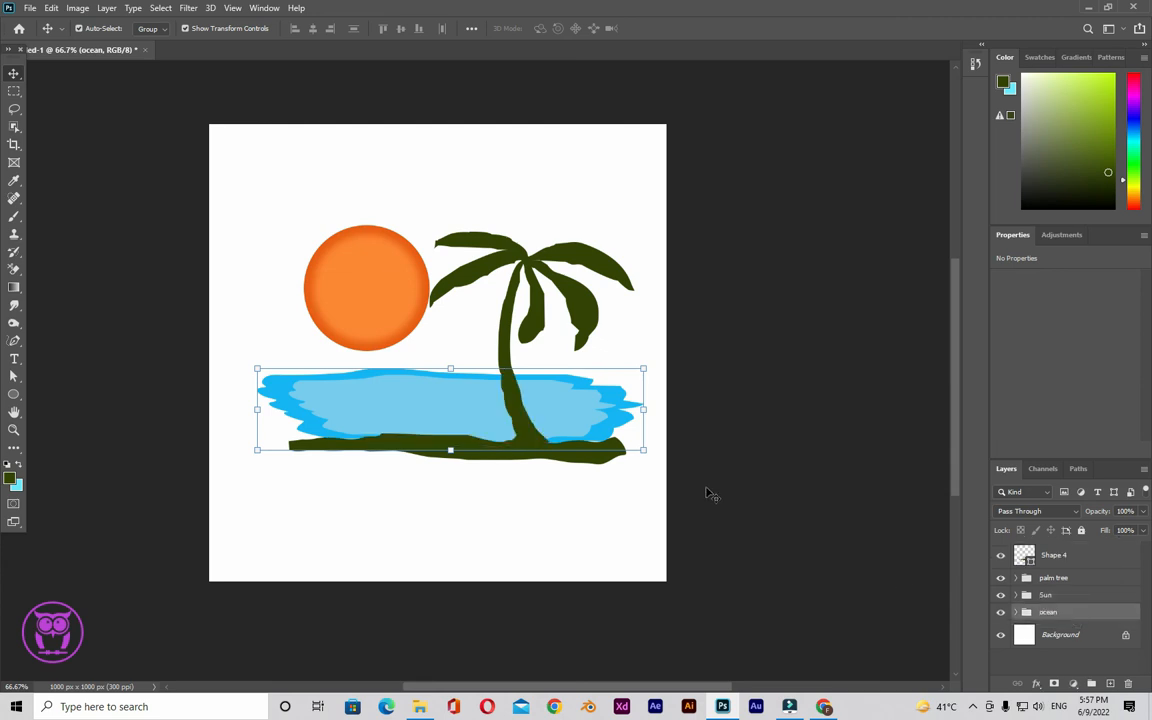
Step: Nudge the ocean group about 15 px right and 14 px down, and move the sun slightly left and down
drag(346, 401, 352, 408)
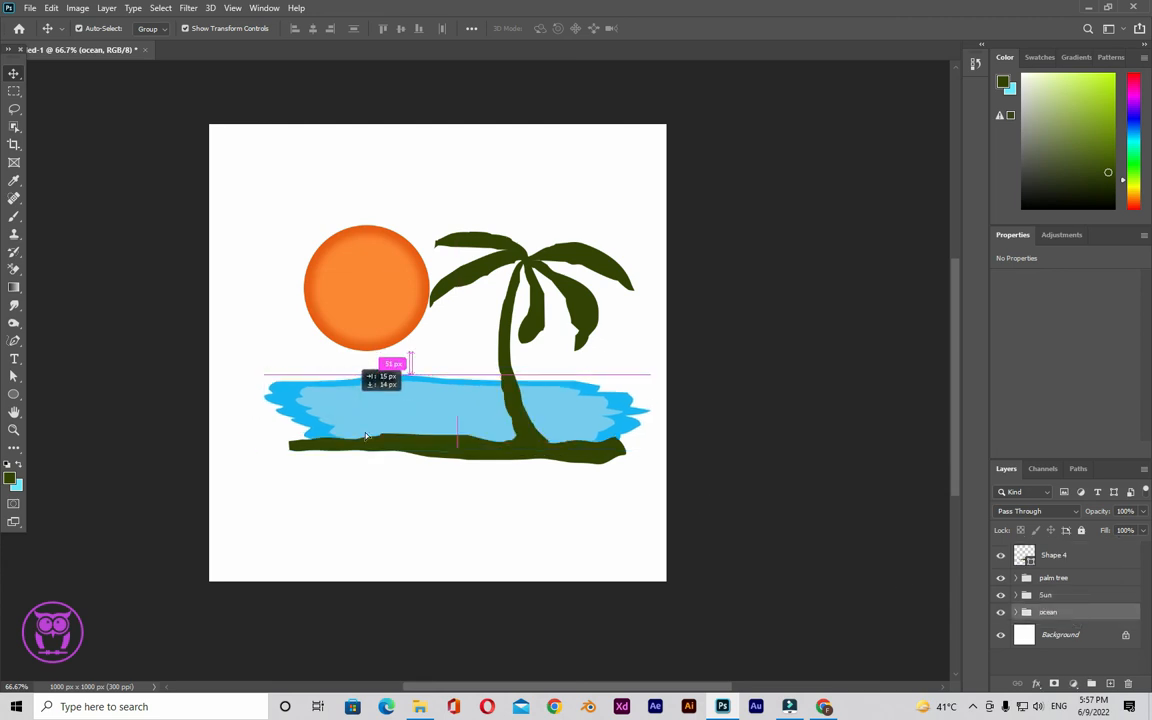
click(437, 509)
click(368, 308)
drag(368, 312, 360, 315)
Step: Enlarge the ocean group slightly with a free transform
click(411, 406)
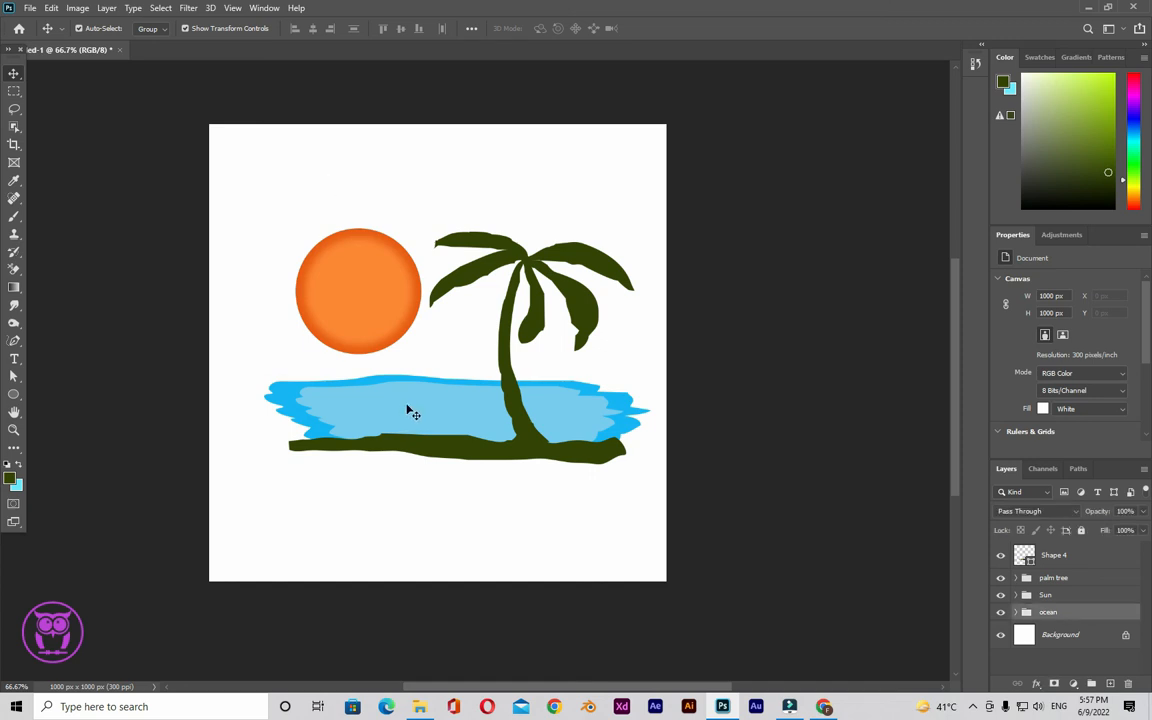
drag(457, 378, 457, 373)
key(Return)
click(157, 240)
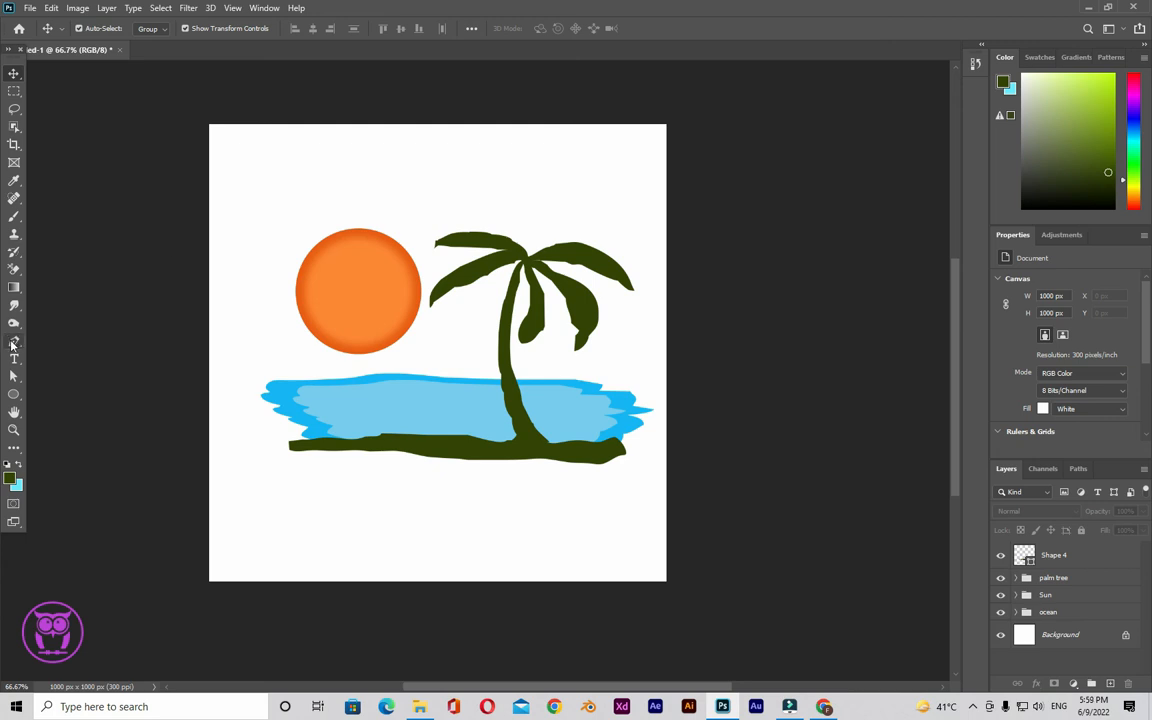
Step: Draw a thin, arched bird wing about 280 px wide above the sun with the Pen tool
click(13, 342)
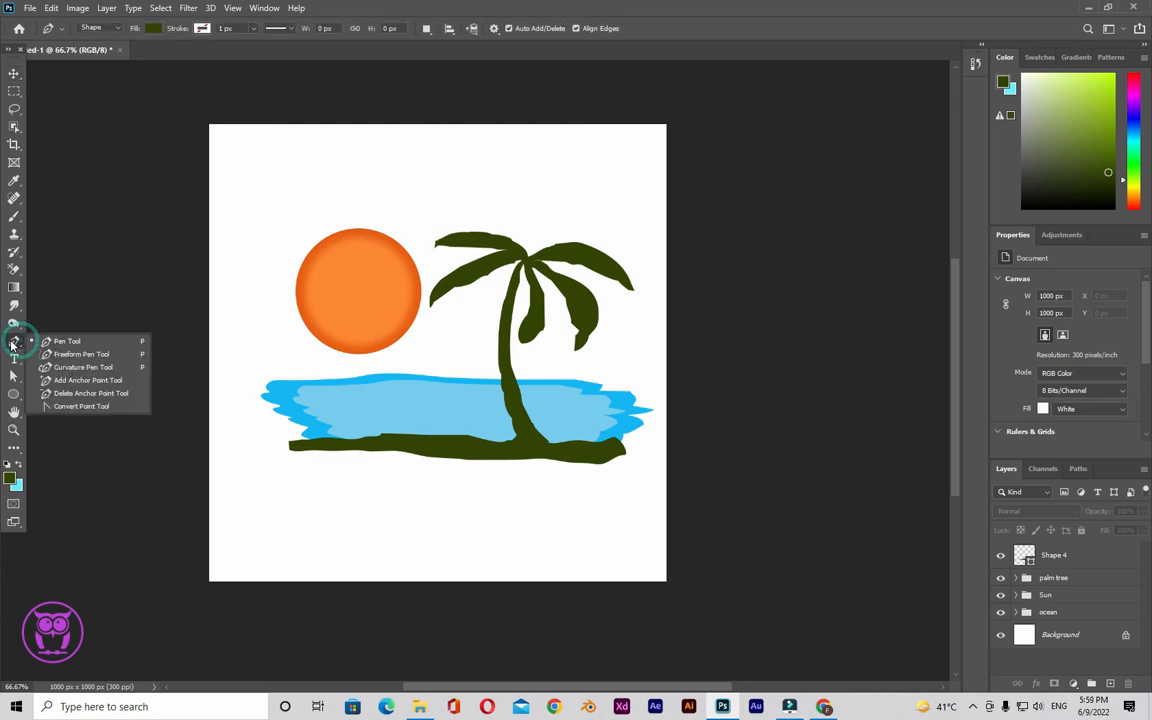
click(255, 183)
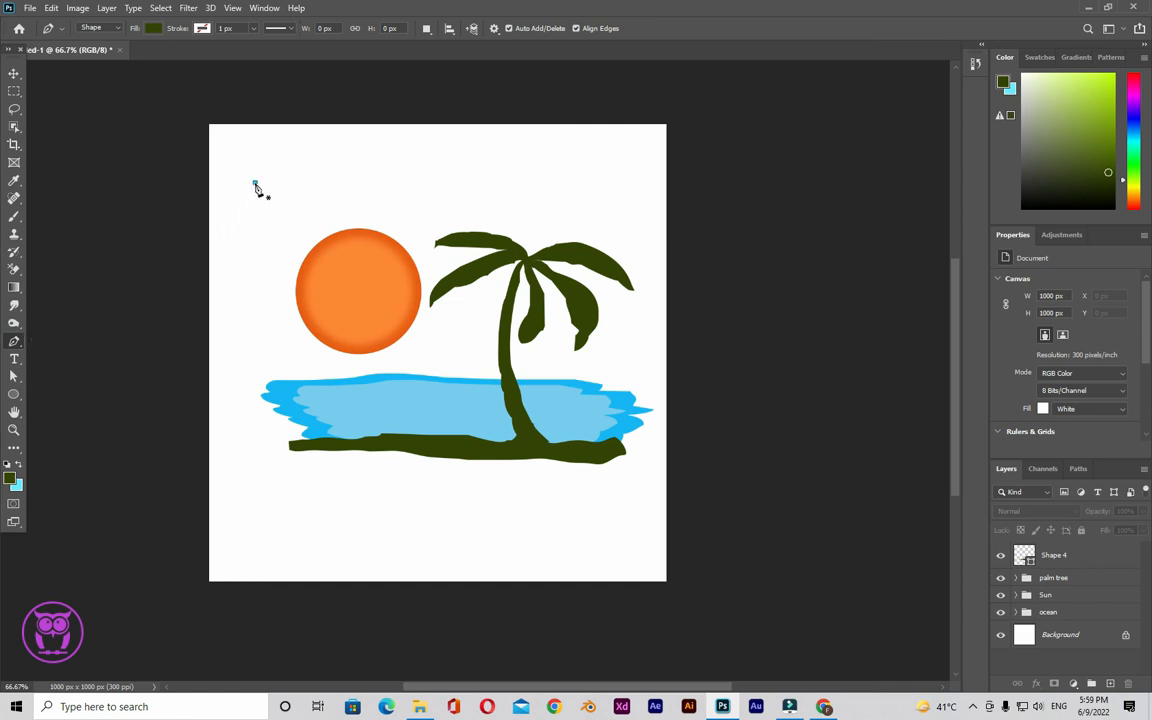
click(384, 184)
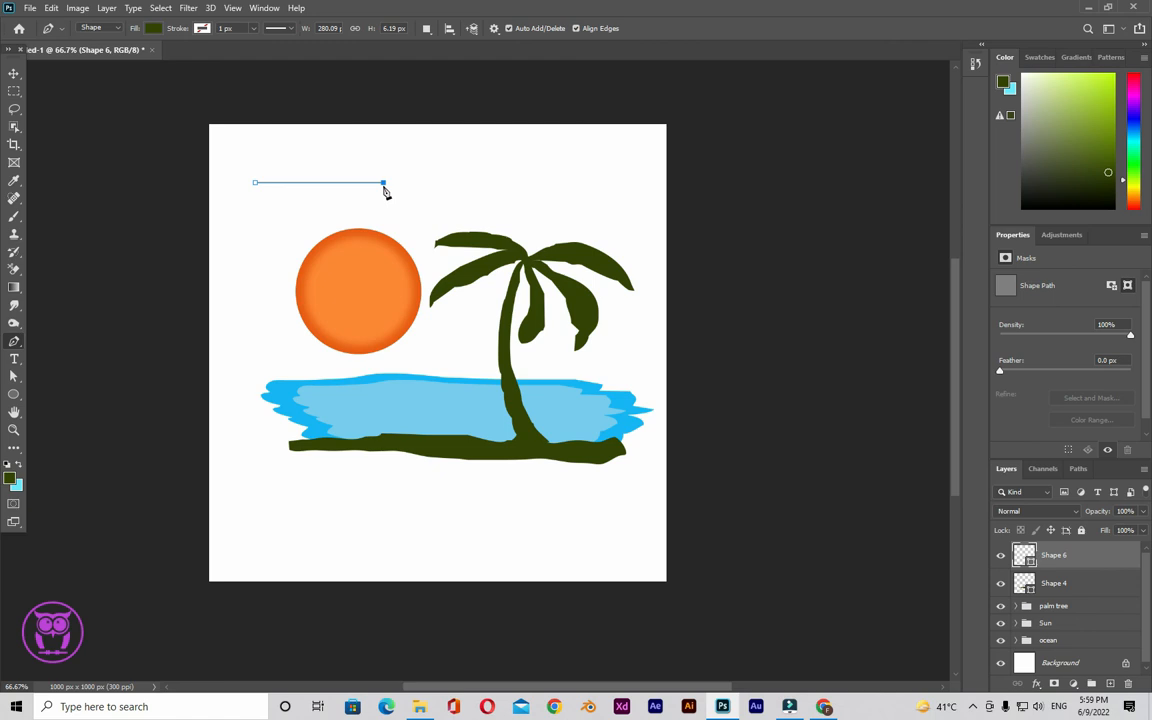
drag(385, 186, 478, 250)
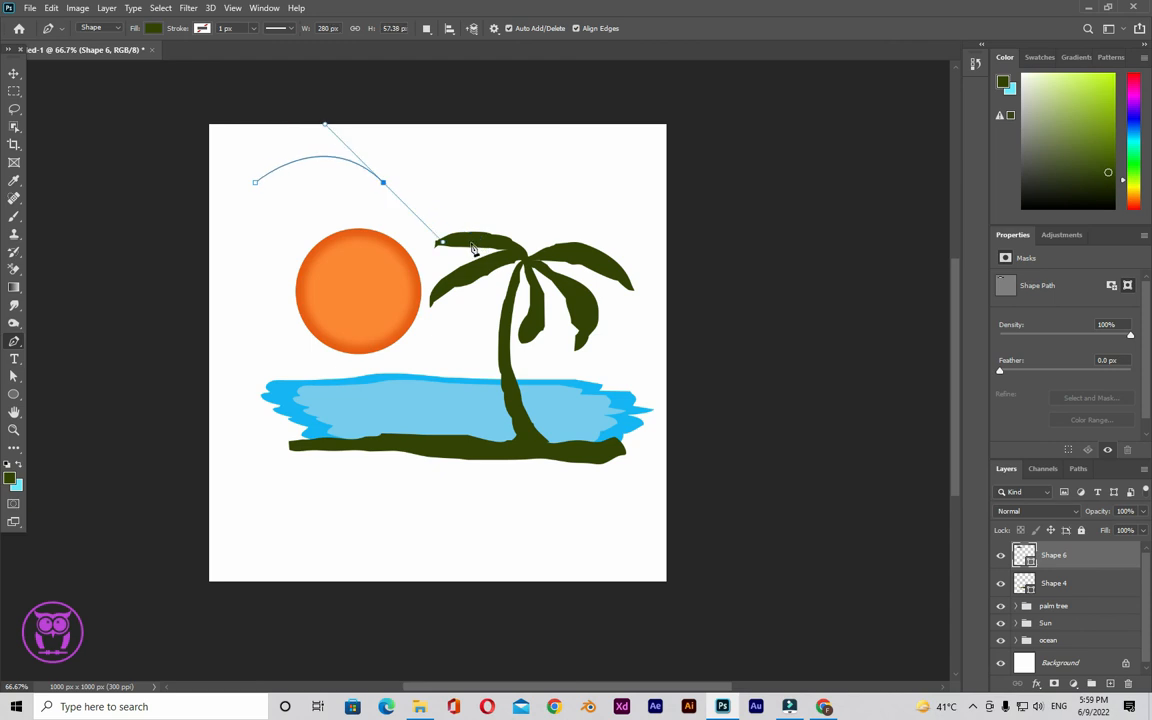
alt+click(385, 186)
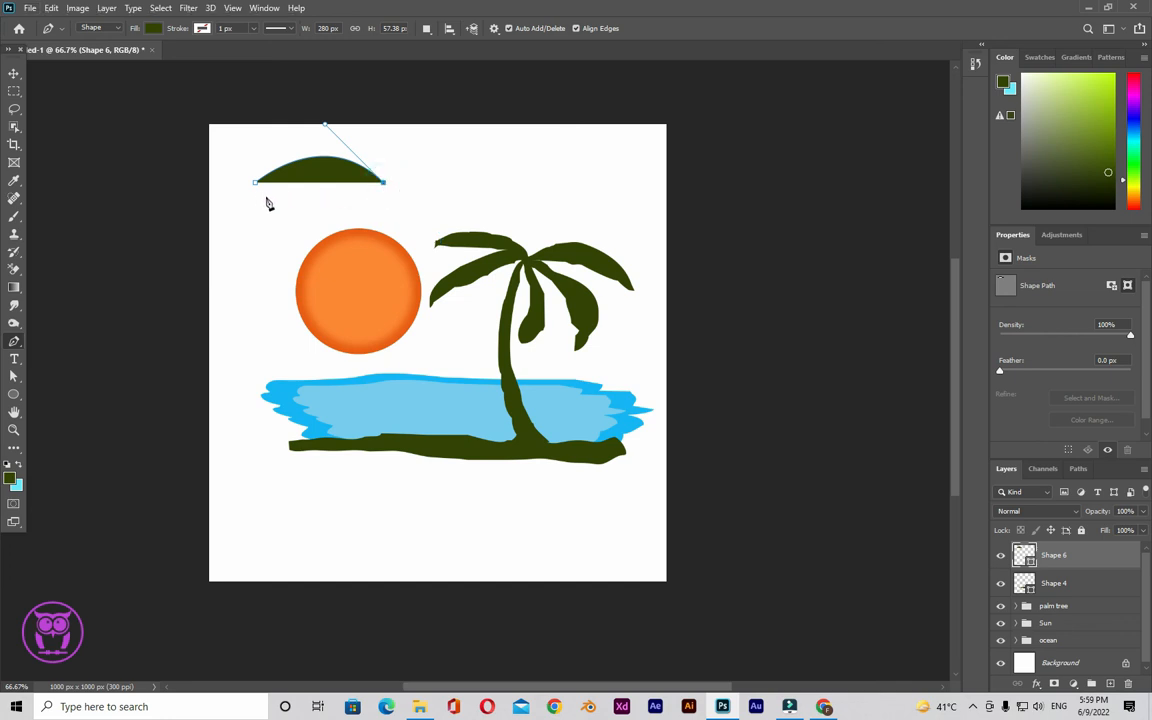
drag(256, 184, 178, 281)
click(15, 74)
mouse_move(319, 160)
mouse_down()
mouse_move(313, 150)
mouse_move(316, 172)
mouse_up()
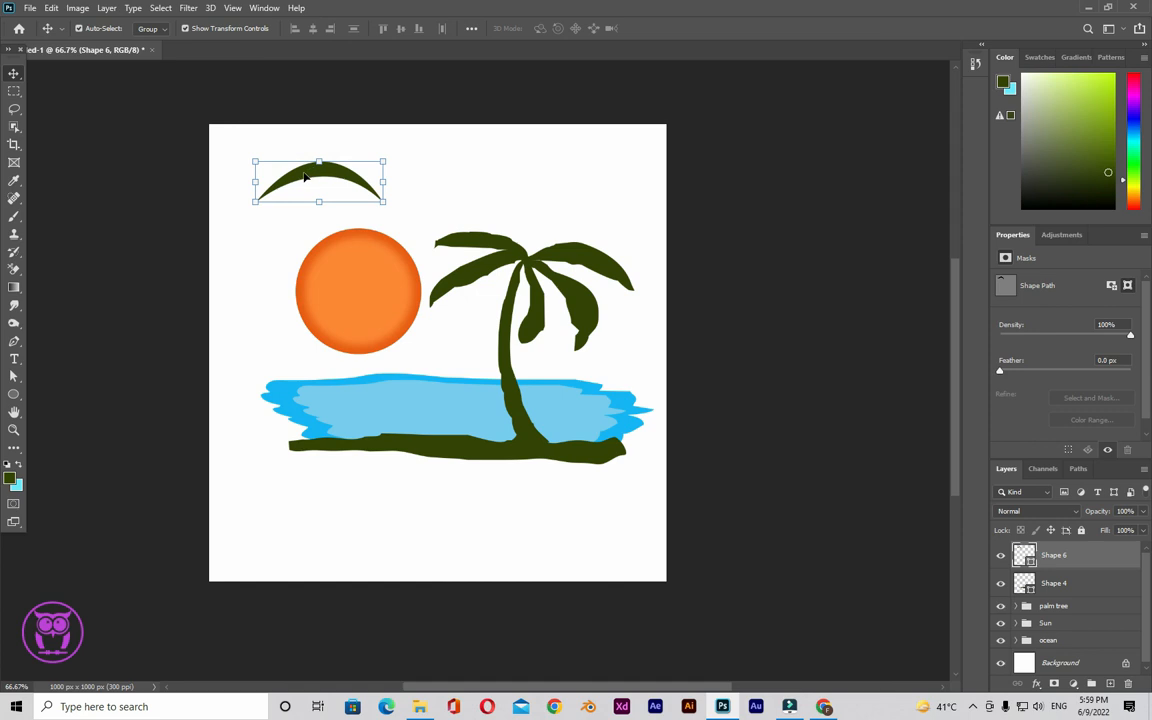
Step: Duplicate the bird wing about 140 px to its right so the two overlap, and merge both shapes into one bird
drag(305, 176, 366, 178)
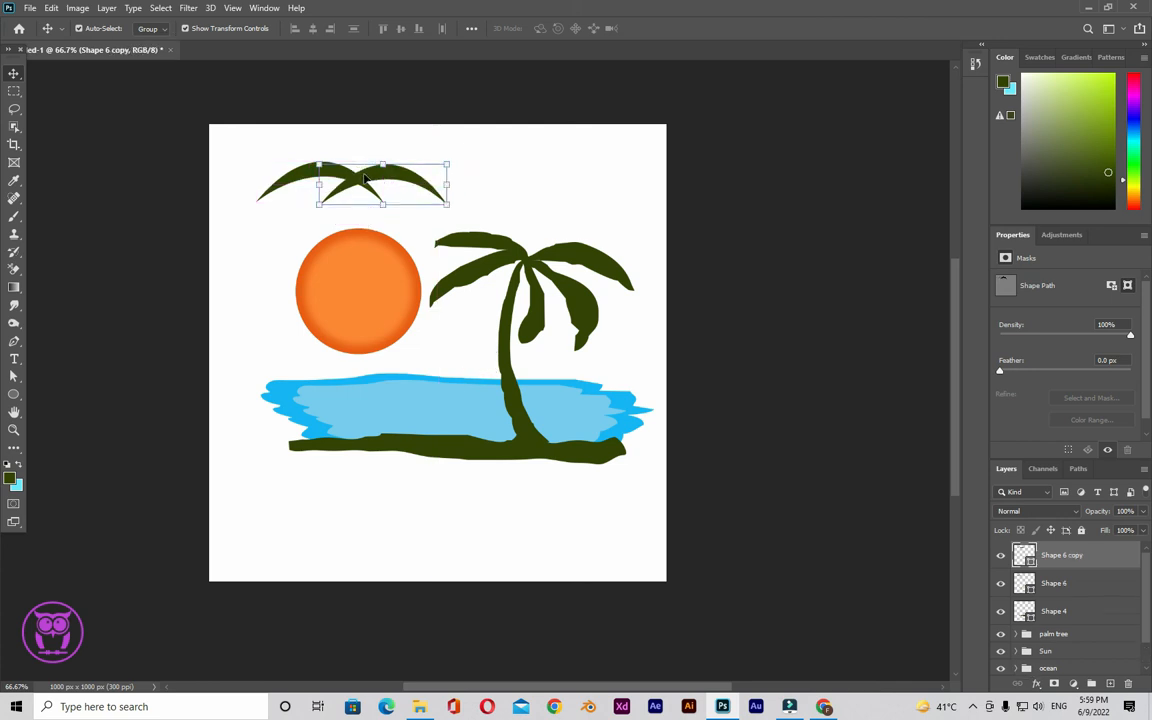
drag(225, 130, 391, 193)
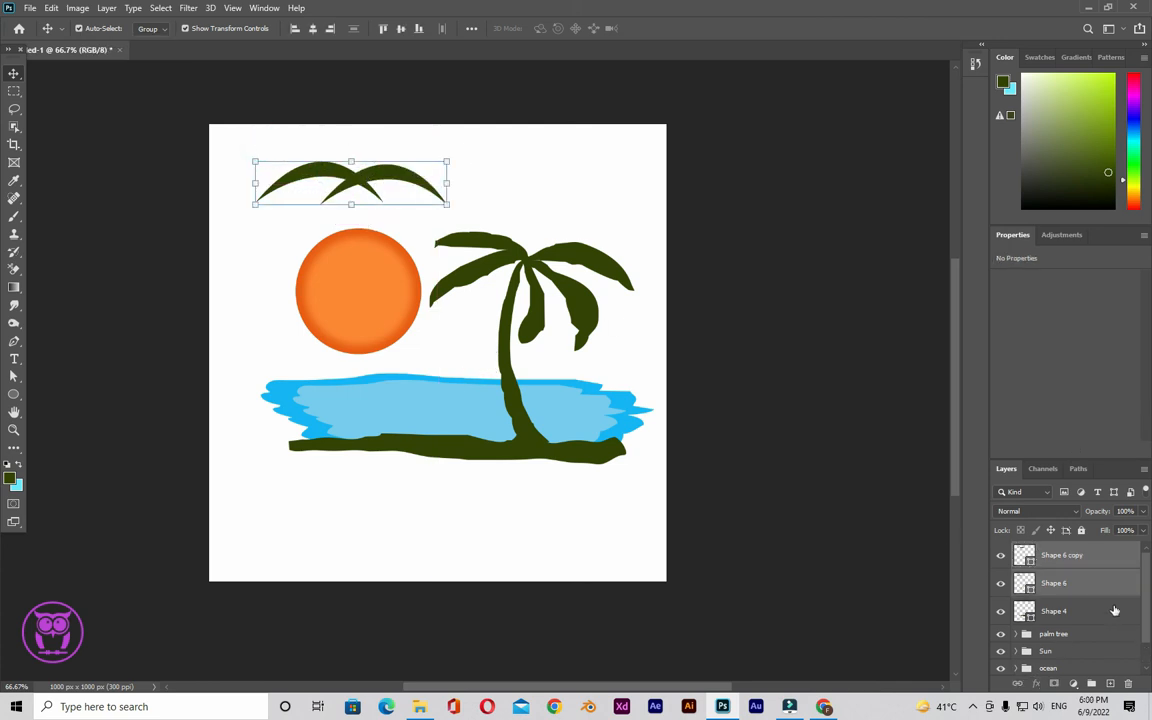
right_click(1038, 560)
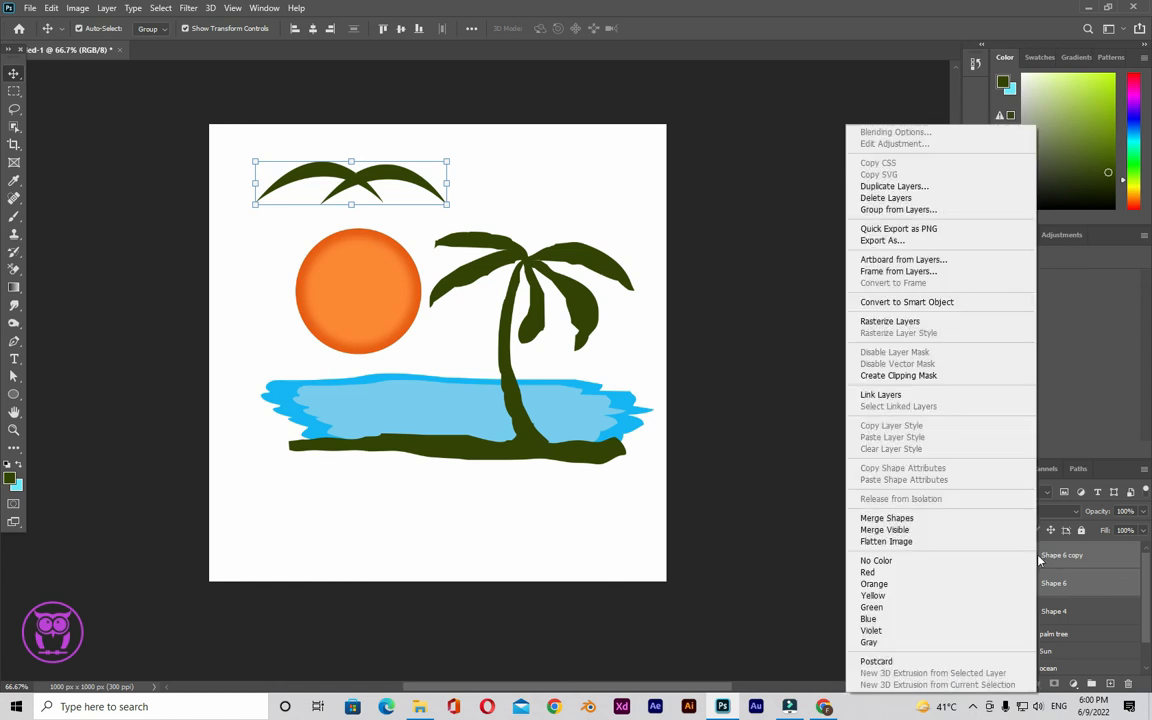
click(925, 519)
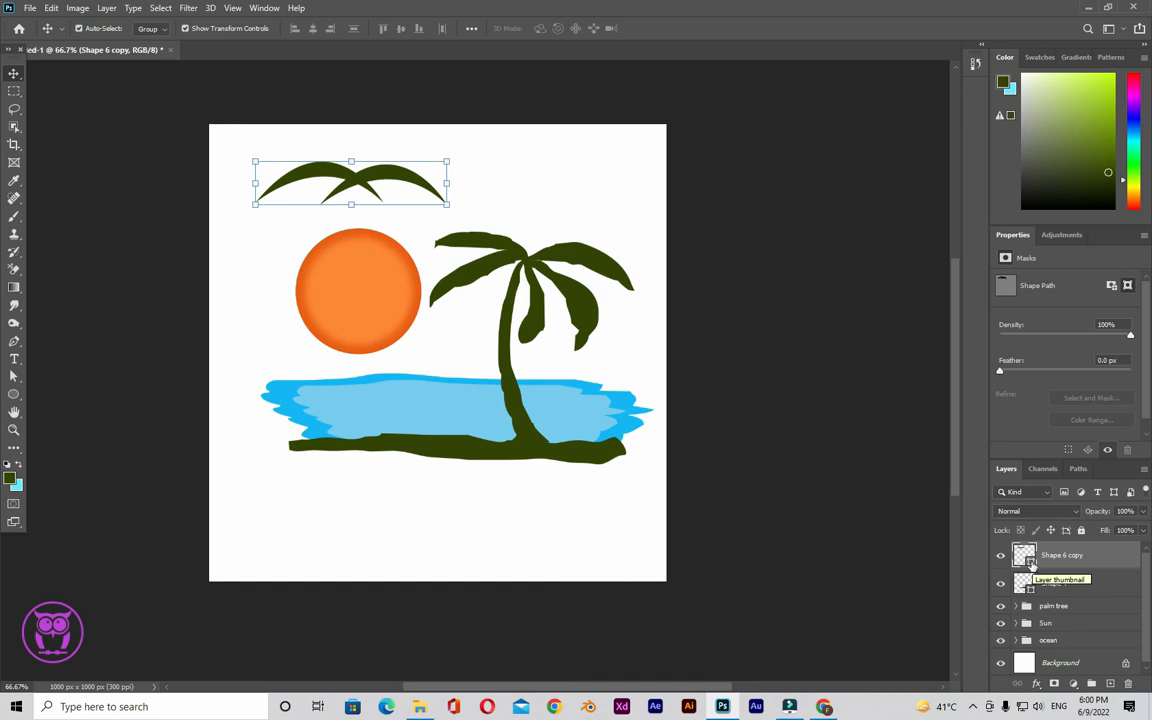
Step: Change the merged bird shape's fill colour to black
double_click(1025, 557)
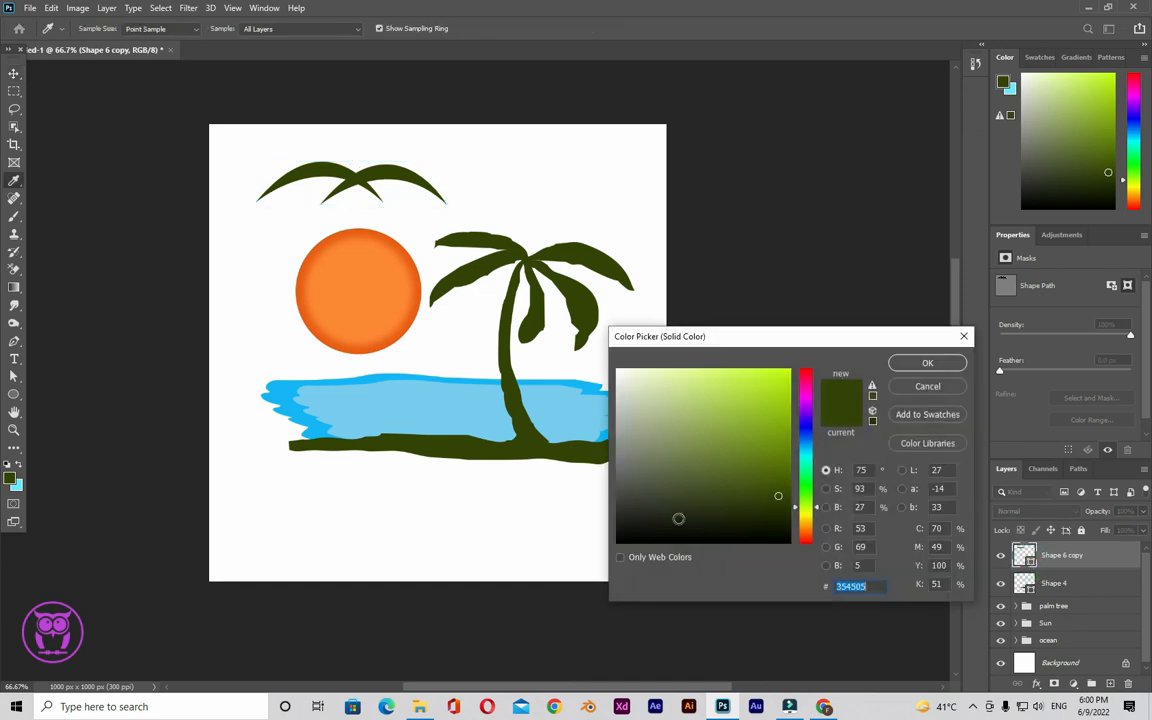
click(650, 508)
click(927, 363)
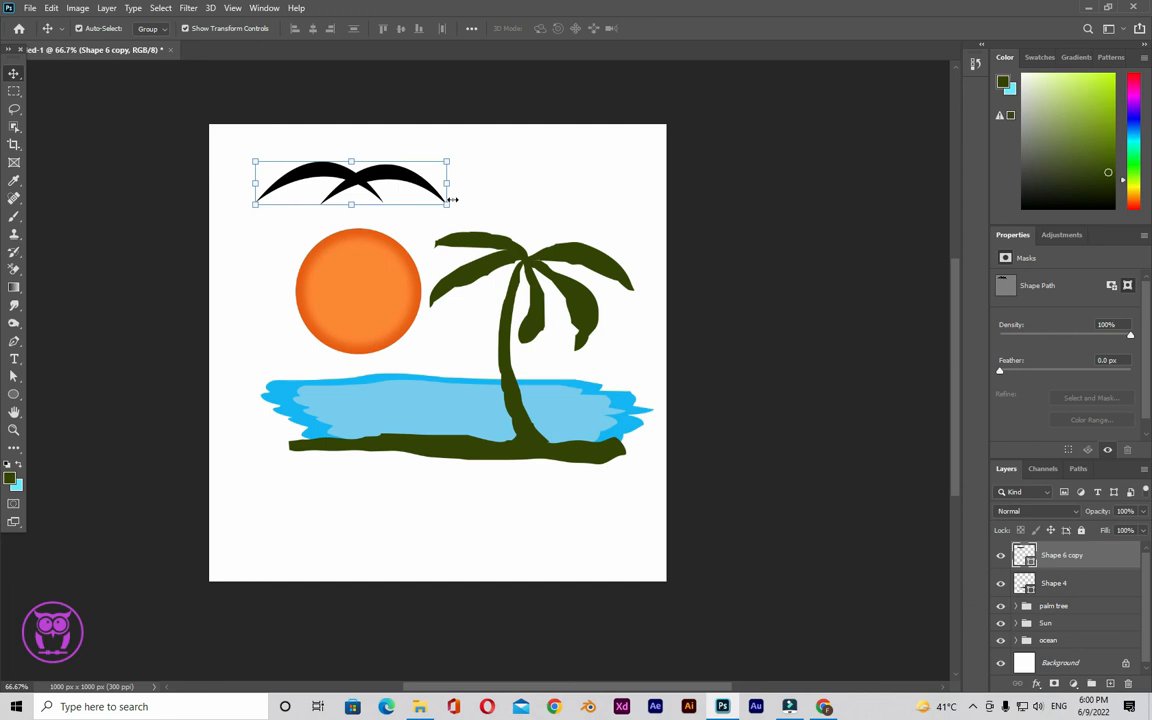
Step: Scale the bird down to about 225 px wide over the sun's left edge and duplicate it about 70 px higher
drag(449, 204, 309, 312)
key(Return)
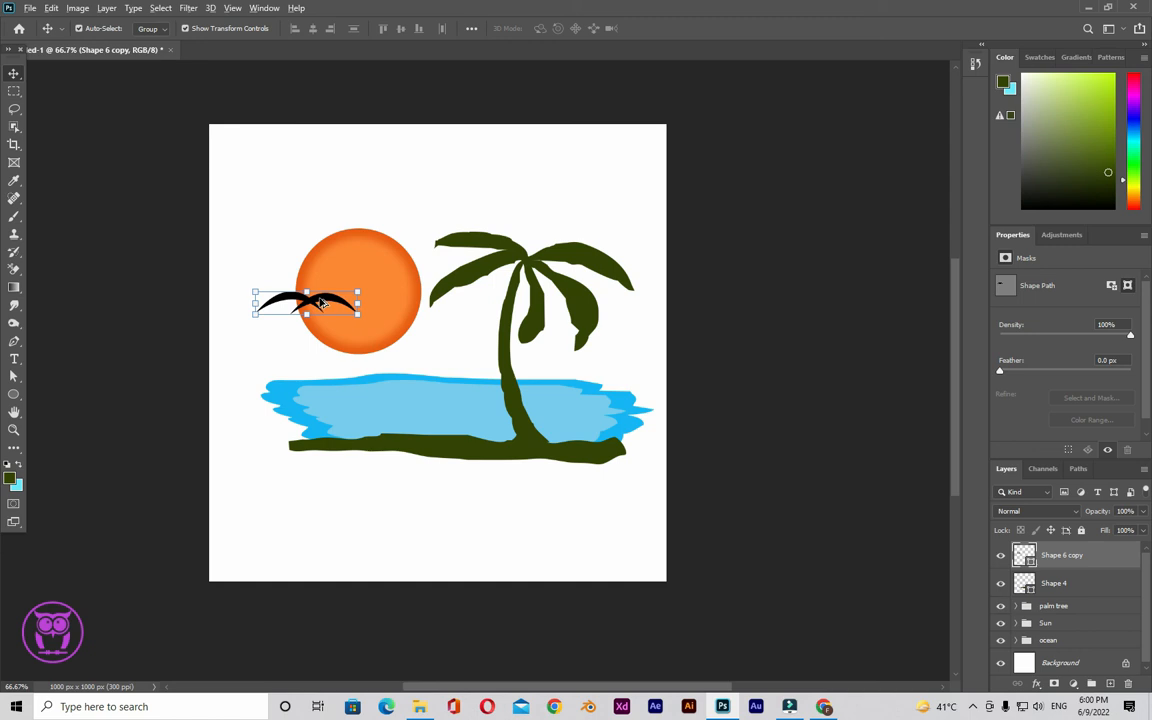
drag(321, 302, 321, 275)
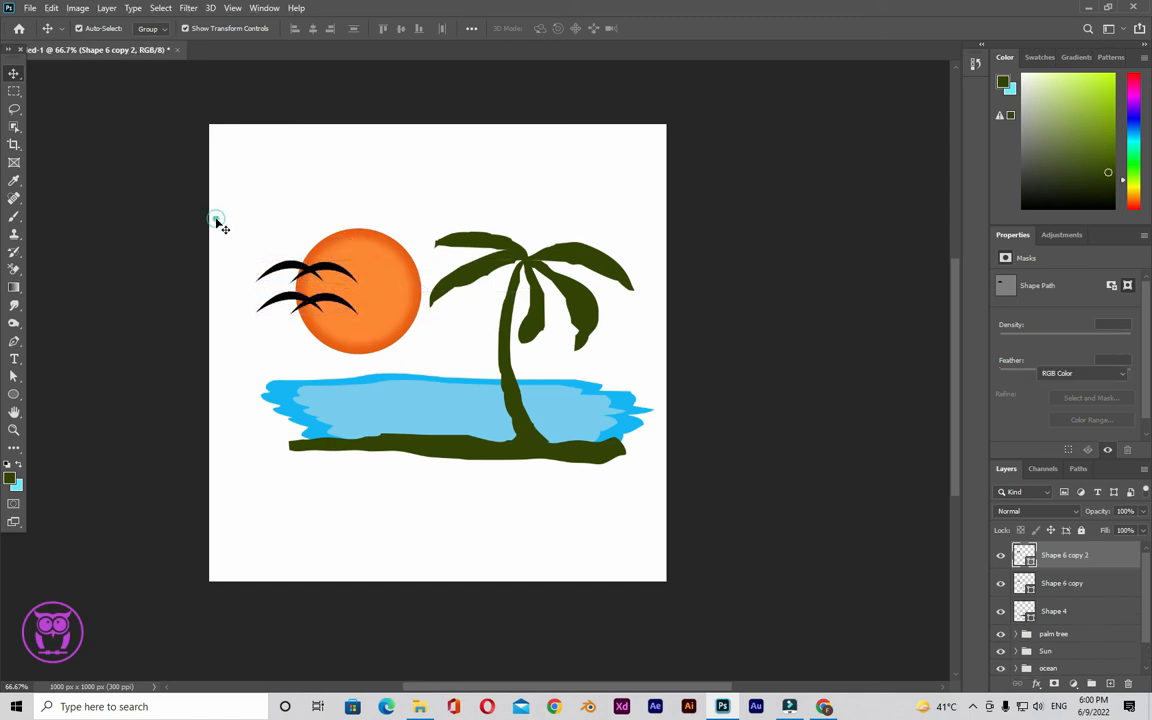
click(219, 225)
Step: Select the whole illustration, scale it down to about 70 percent and centre it horizontally on the canvas
scroll(218, 226, down, 2)
scroll(222, 226, down, 1)
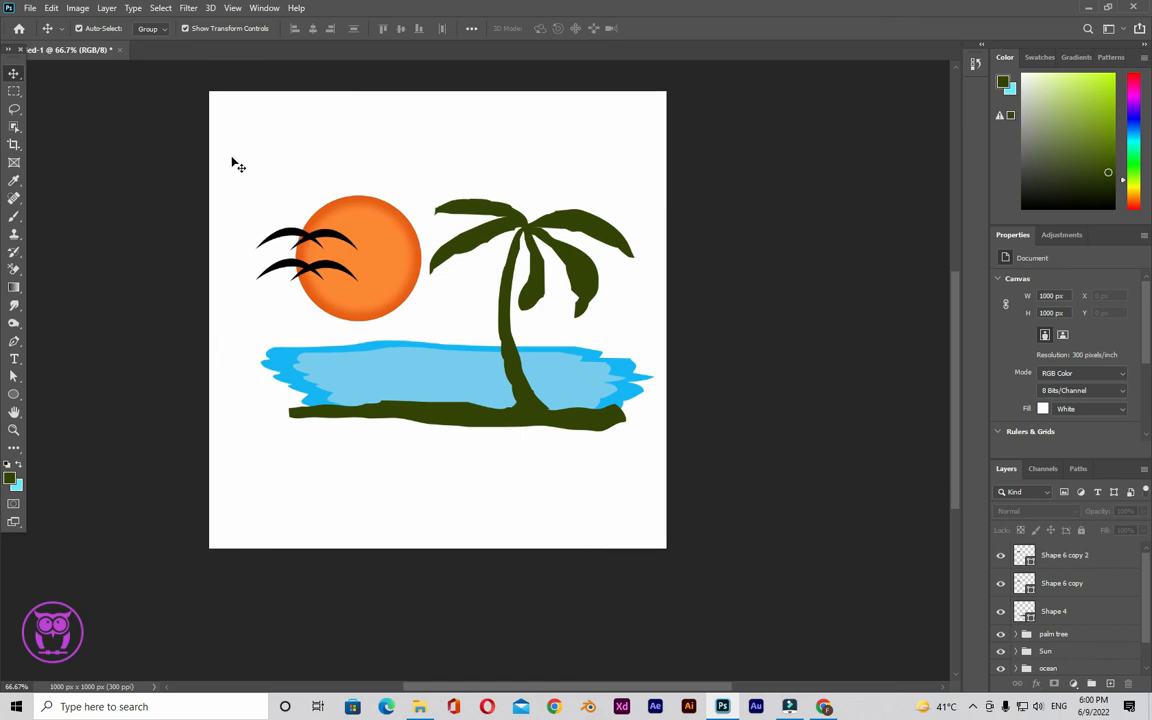
drag(231, 156, 656, 438)
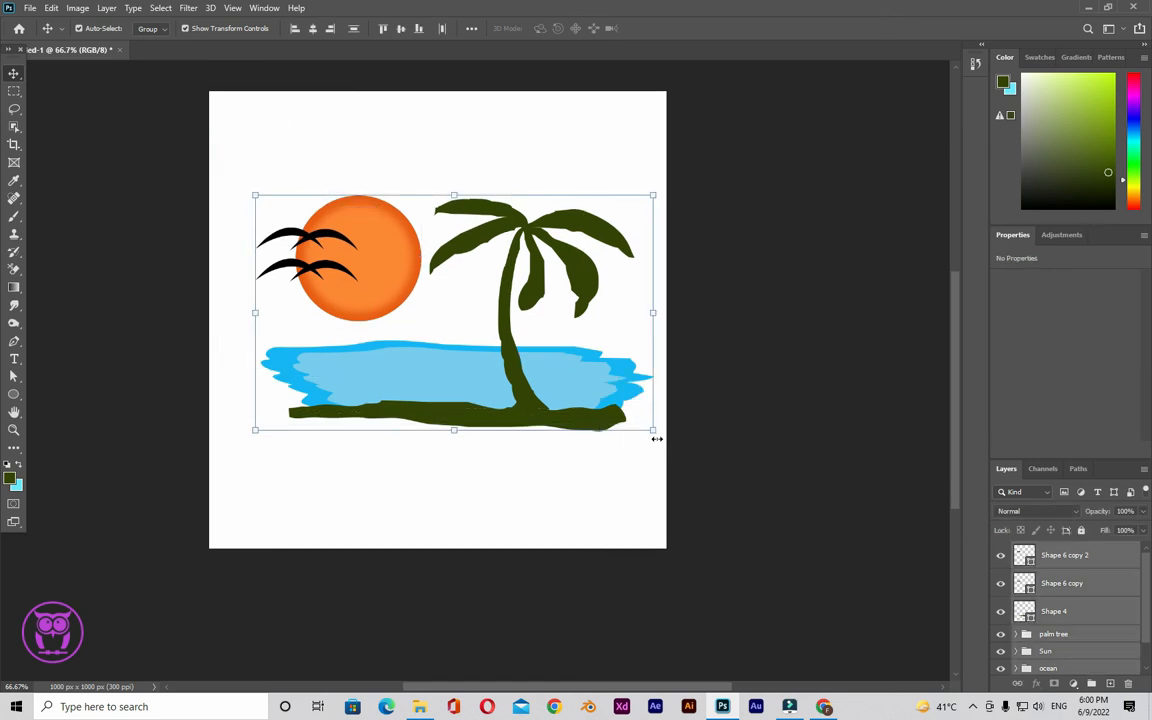
click(655, 432)
click(576, 349)
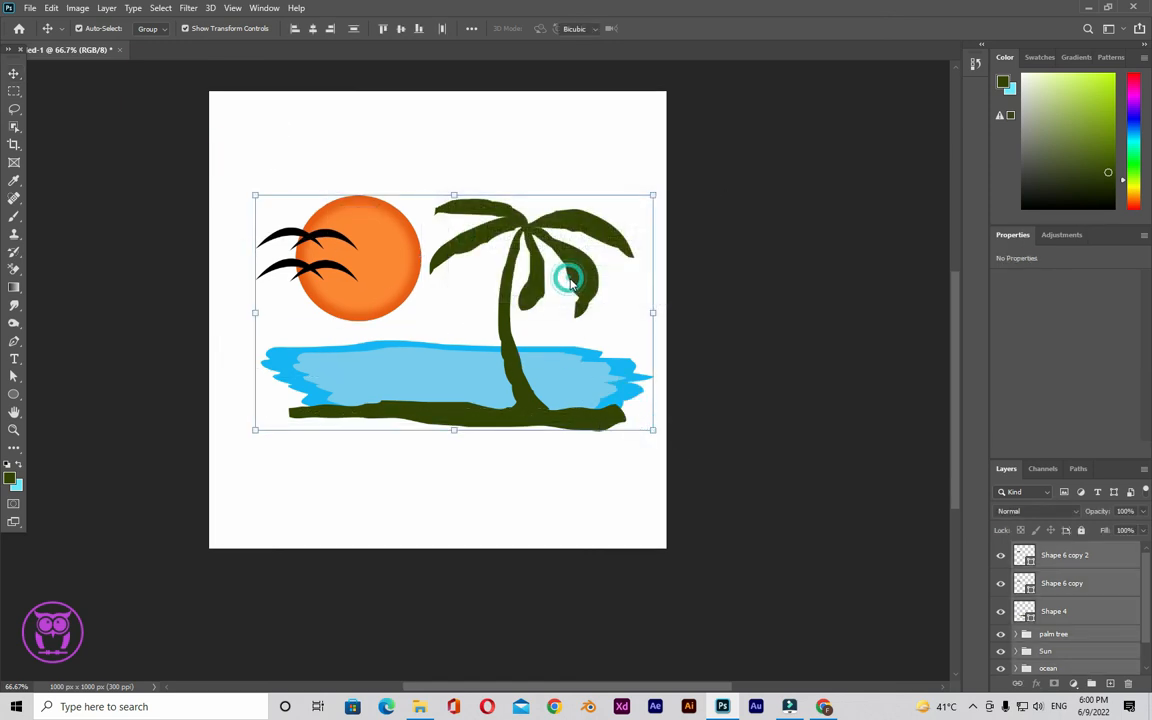
drag(652, 431, 542, 362)
key(Return)
drag(355, 310, 395, 311)
click(415, 408)
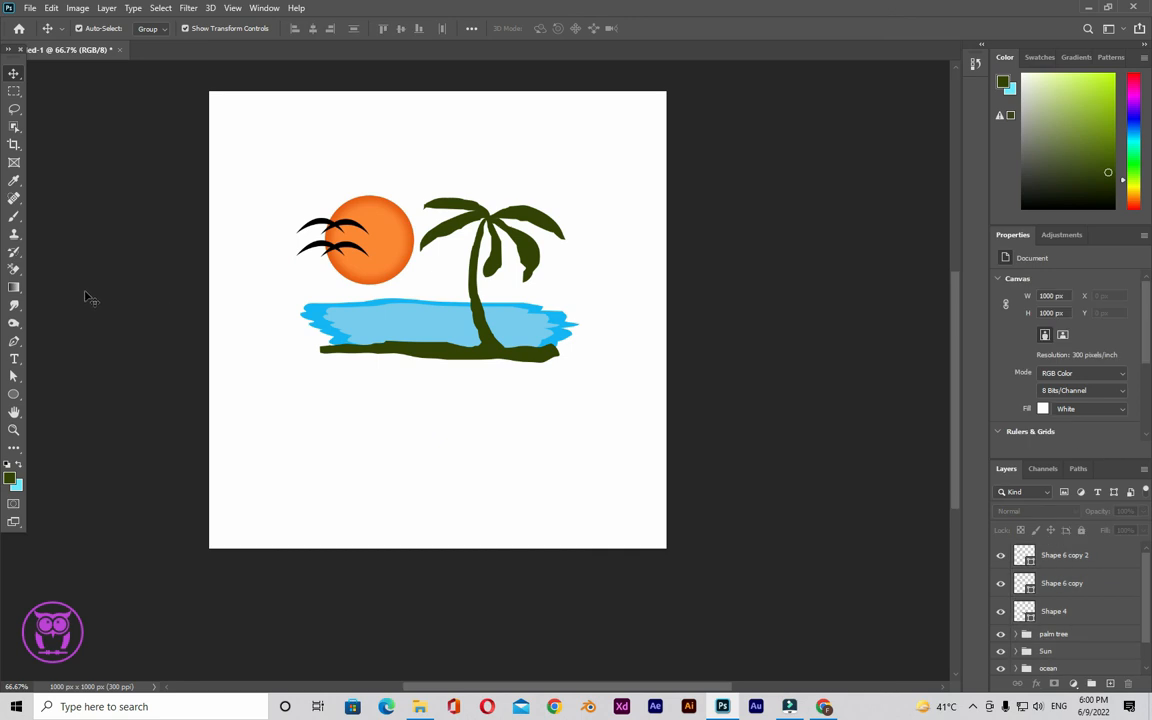
Step: Add the text "Summer Logo", enlarge it to about 527 px wide and place it just below the ground strip
click(15, 360)
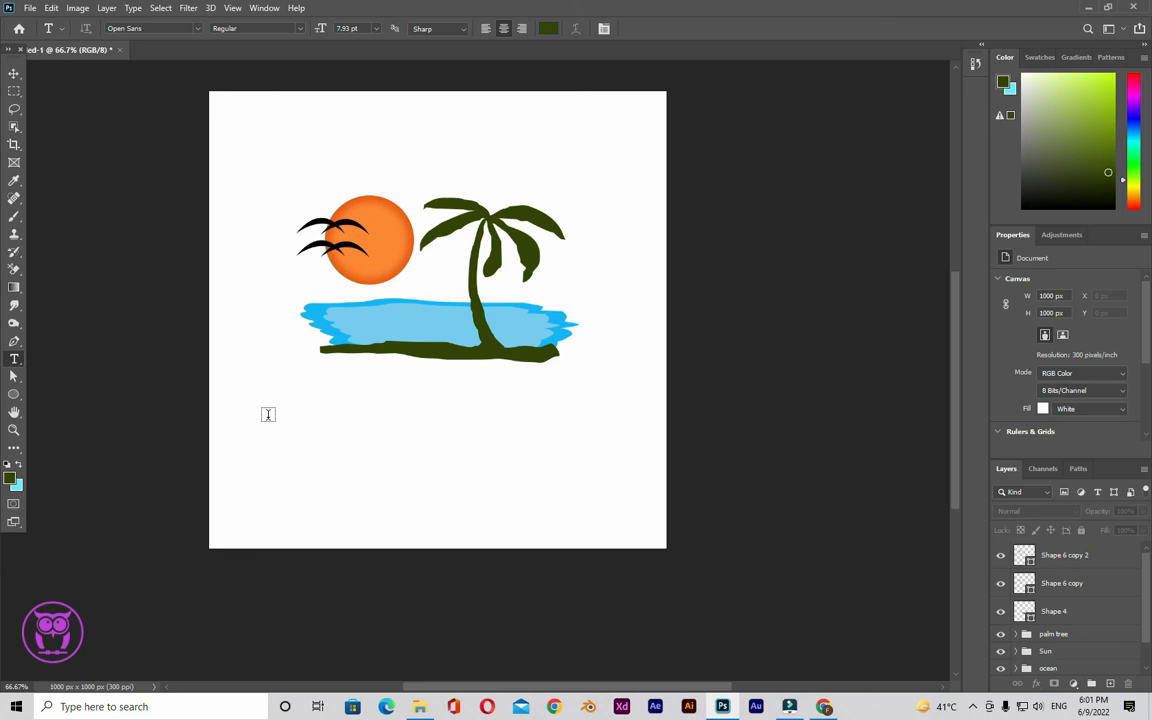
click(268, 414)
text(Summer Logo)
key(ctrl+Return)
key(v)
drag(307, 414, 582, 436)
key(ctrl+t)
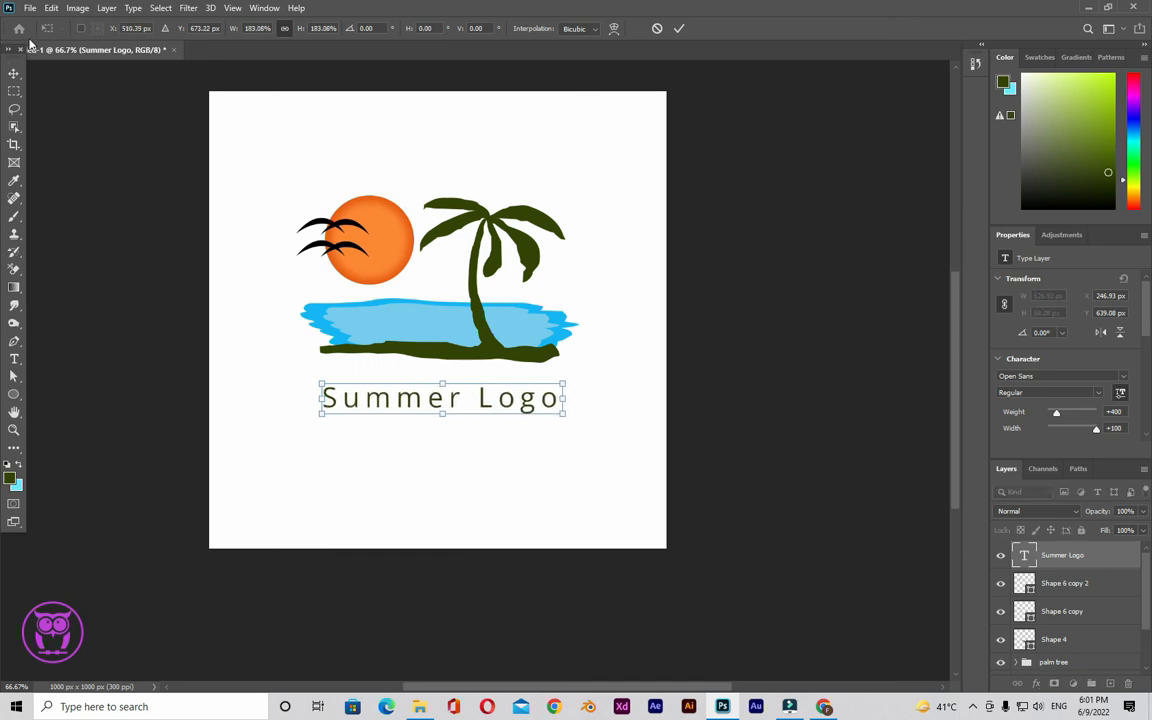
click(12, 76)
drag(372, 402, 370, 392)
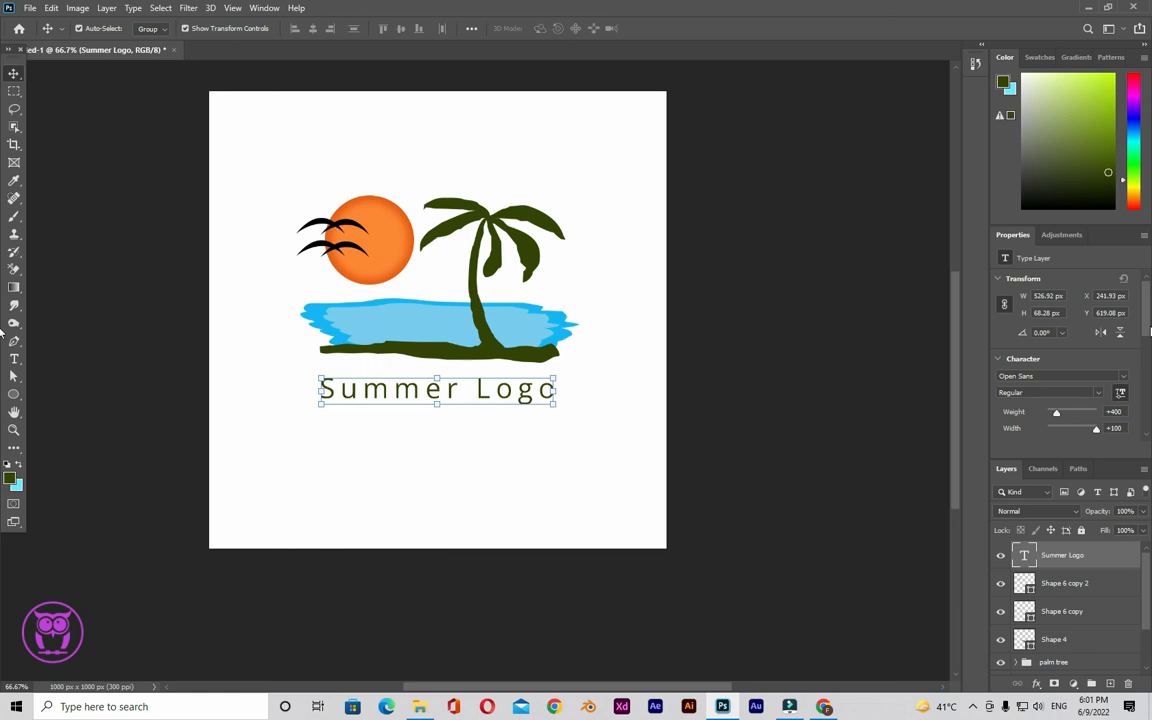
Step: Set the "Summer Logo" font to Austhind and enlarge the text to about 613 px wide
click(1123, 378)
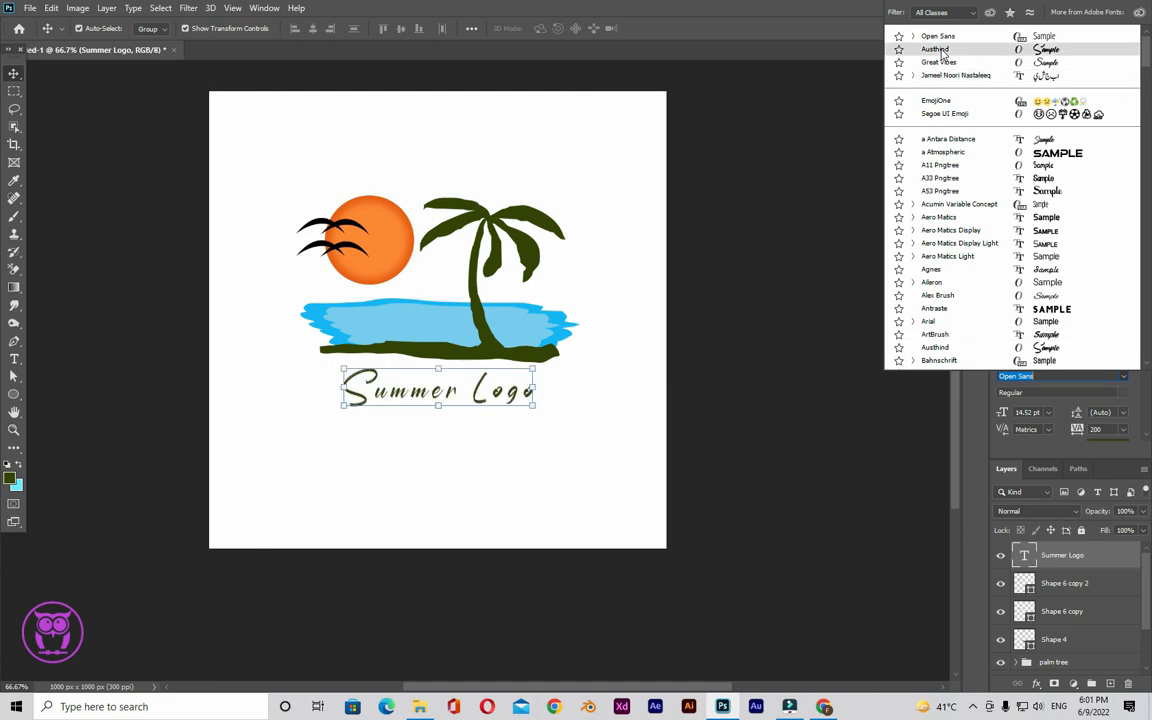
click(937, 50)
mouse_move(533, 408)
mouse_down()
mouse_move(596, 452)
mouse_move(609, 432)
mouse_move(514, 410)
mouse_up()
click(10, 73)
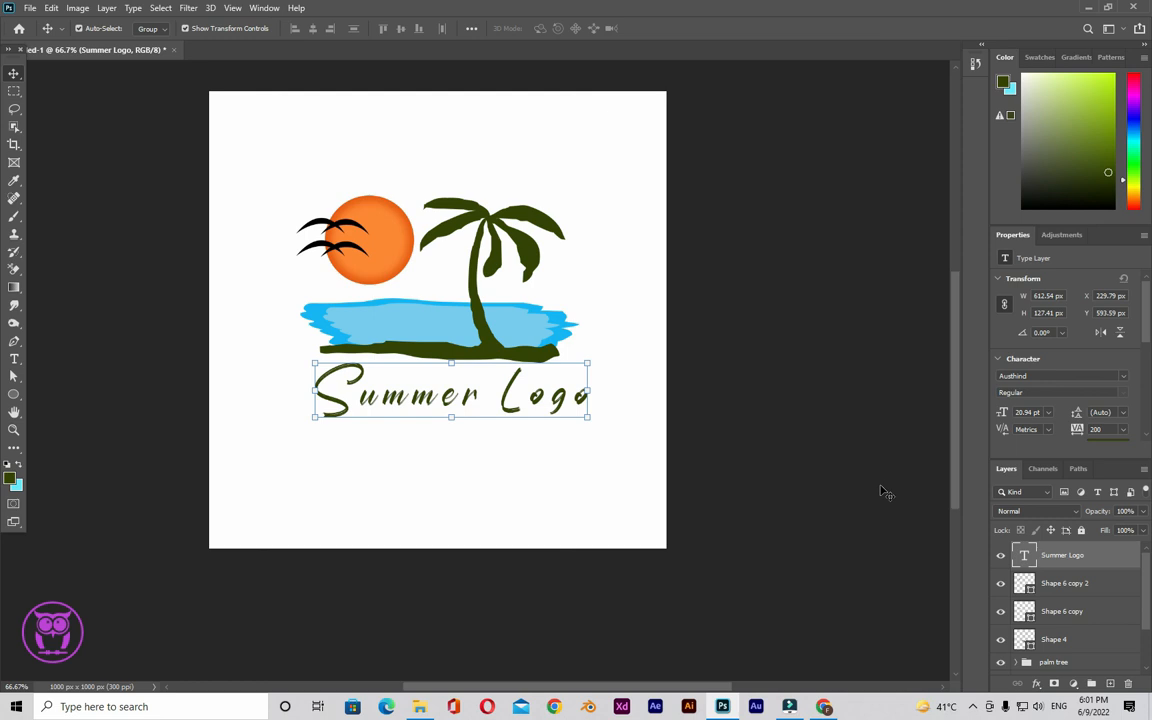
Step: Colour the "Summer Logo" text with the ocean's darker blue (17b7fa) and nudge it slightly left and up
scroll(880, 490, down, 1)
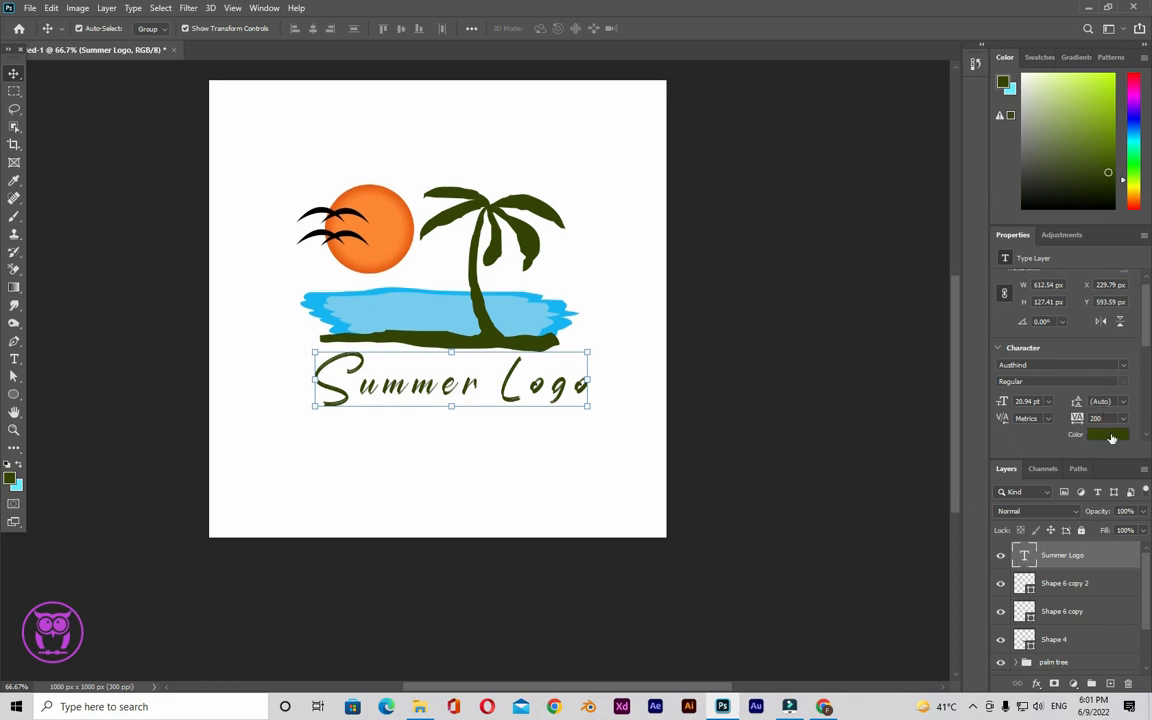
click(1111, 435)
click(315, 295)
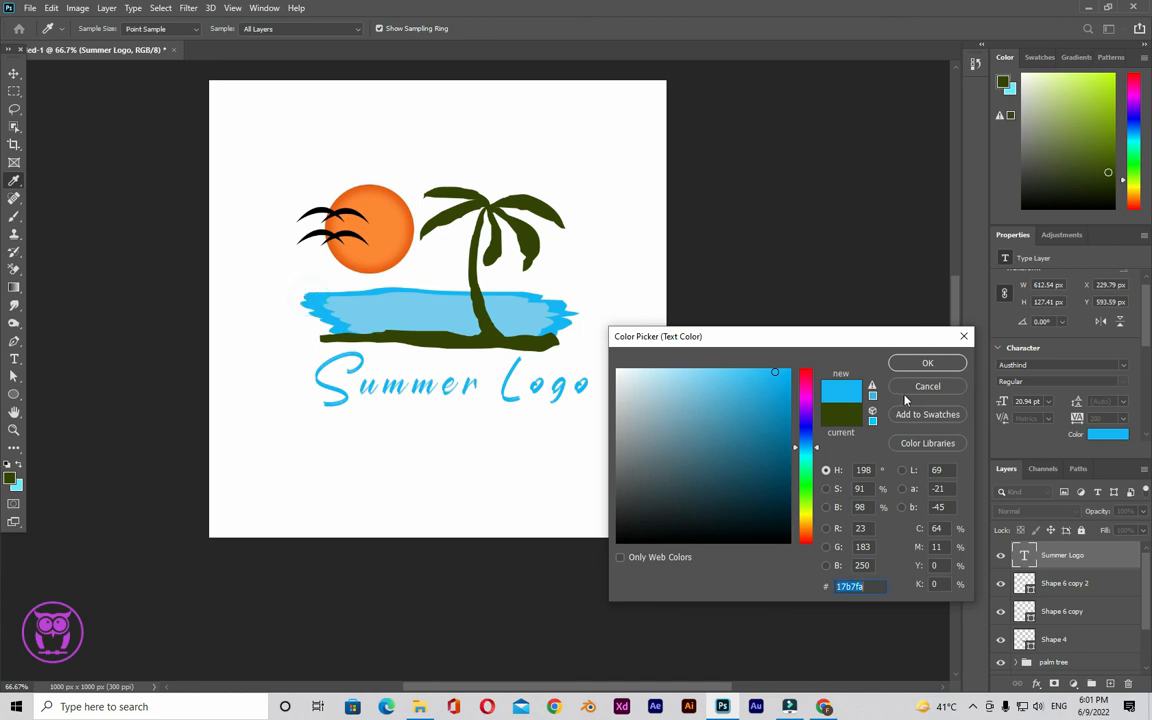
click(927, 363)
click(225, 362)
drag(367, 404, 361, 396)
click(377, 440)
Step: Add the text "Your Tagline Goes Here" and place it centred below the "Summer Logo" title
click(14, 359)
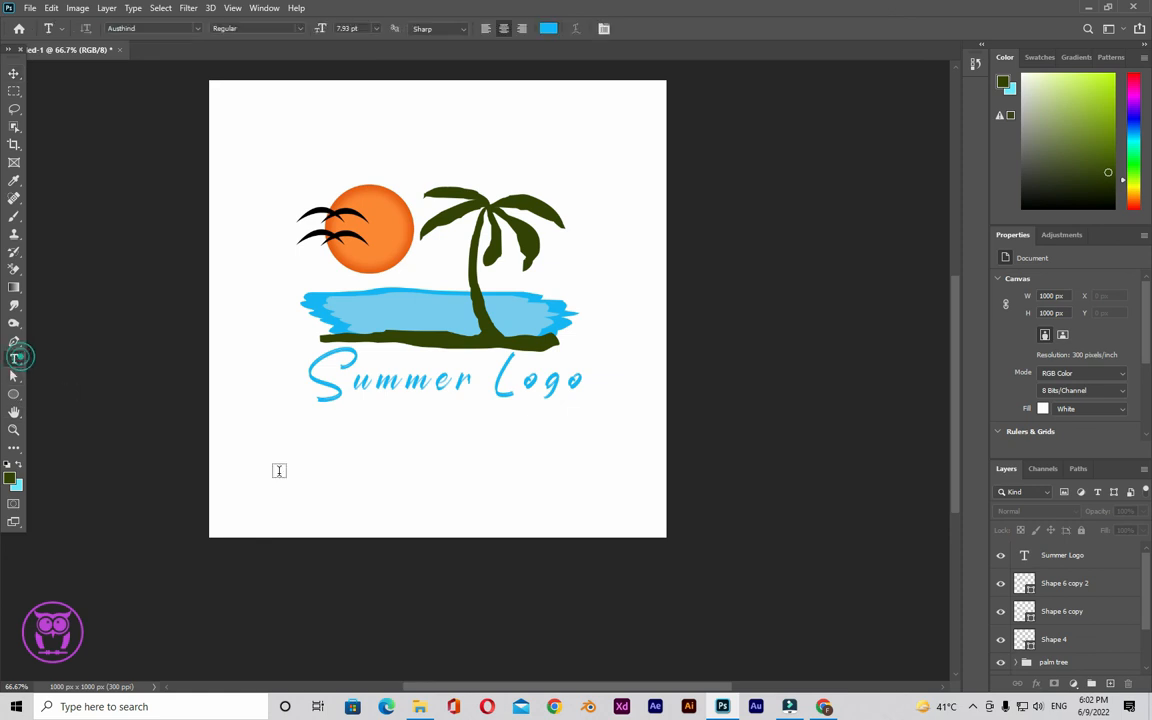
click(288, 470)
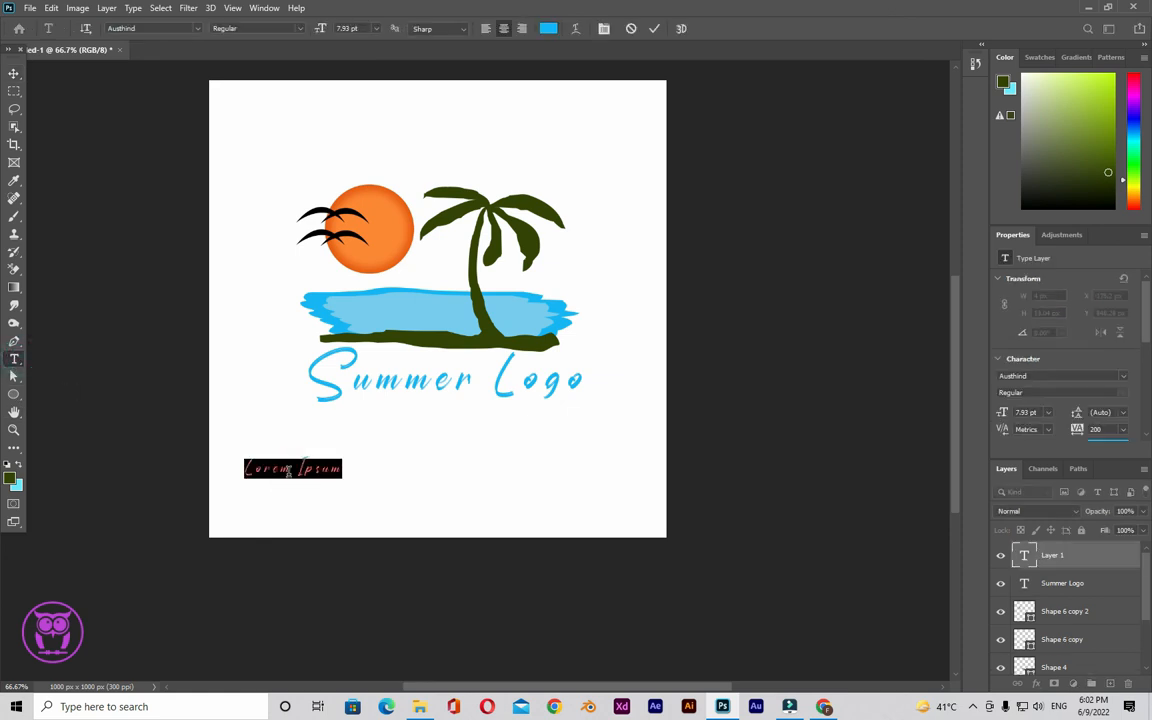
text(Your Tagline Goes Here)
click(14, 73)
drag(358, 474, 503, 434)
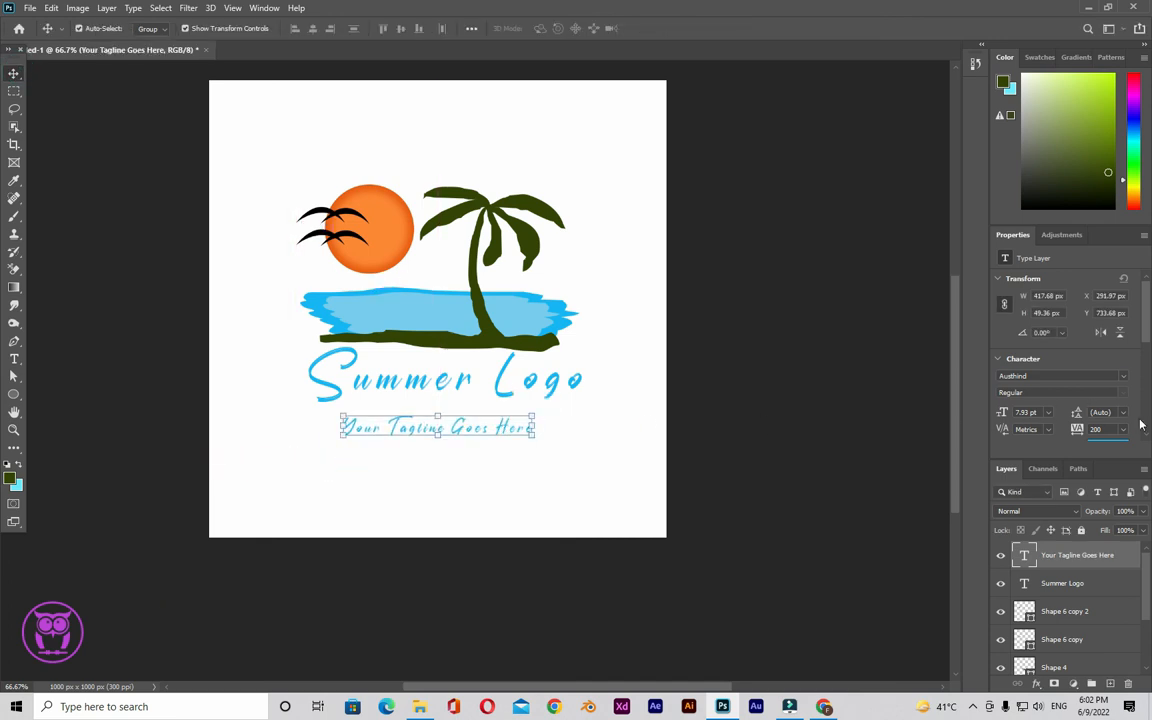
Step: Set the tagline's font to Open Sans Bold
click(1107, 375)
text(opm)
key(BackSpace)
text(t)
key(BackSpace)
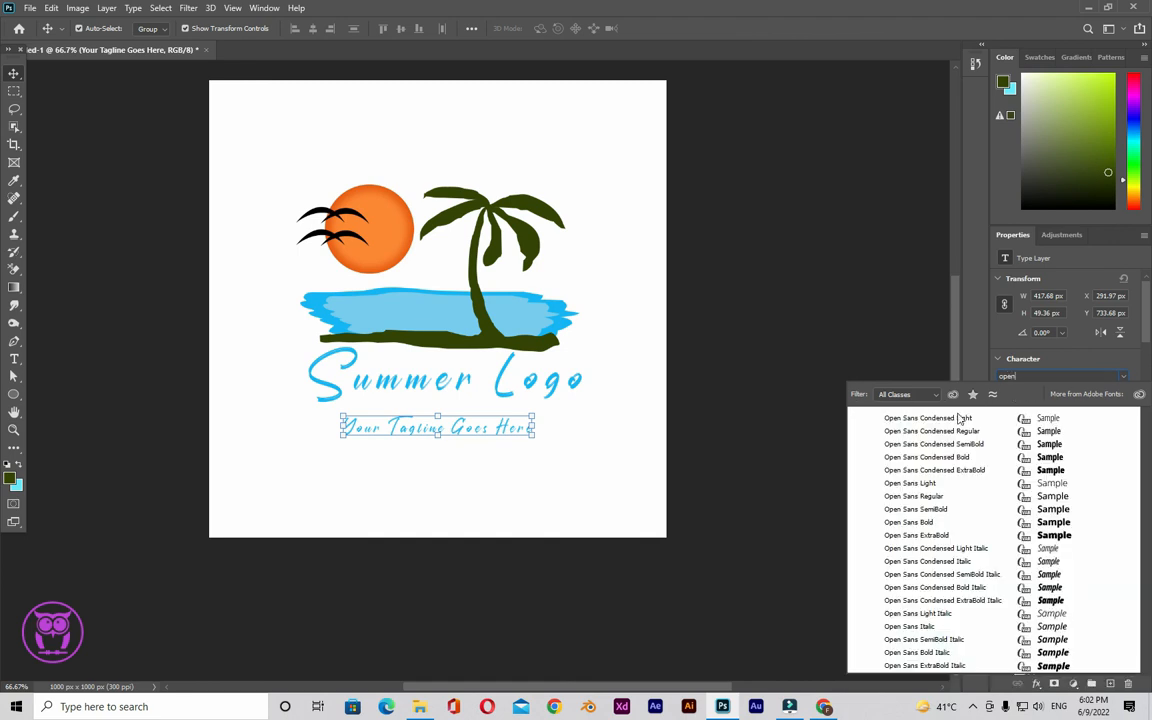
click(960, 483)
scroll(1110, 422, down, 2)
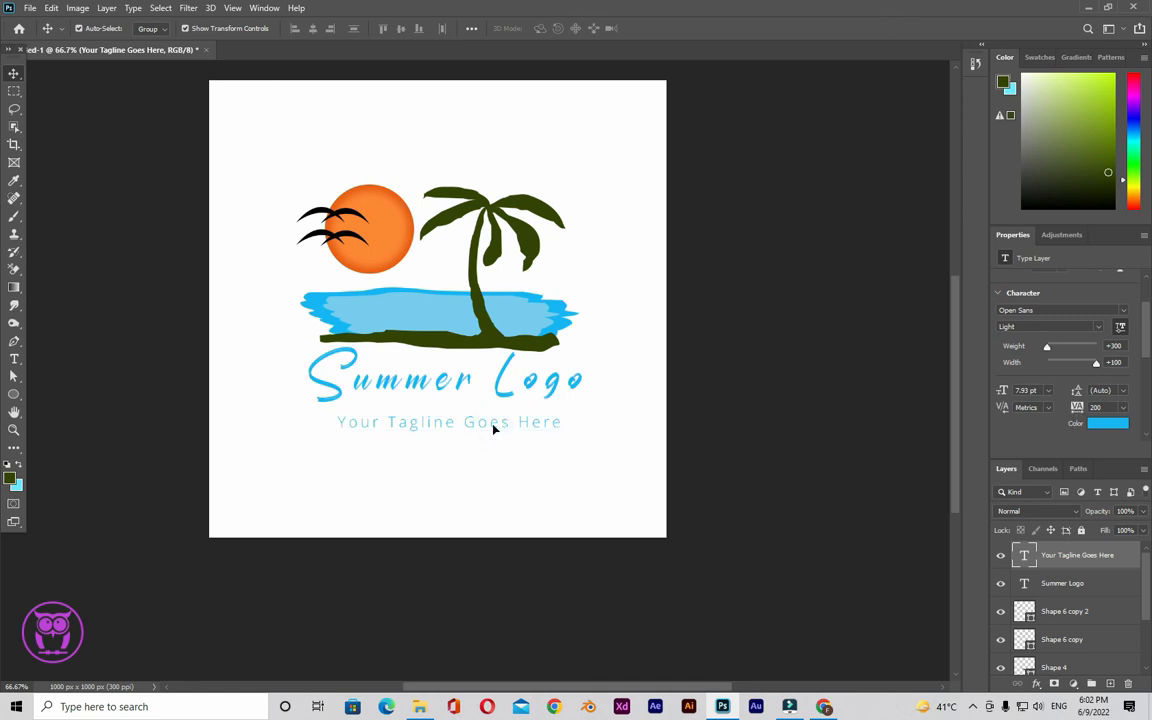
click(1100, 327)
click(1025, 430)
Step: Recolour the "Summer Logo" title with the dark green sampled from the ground strip
click(524, 383)
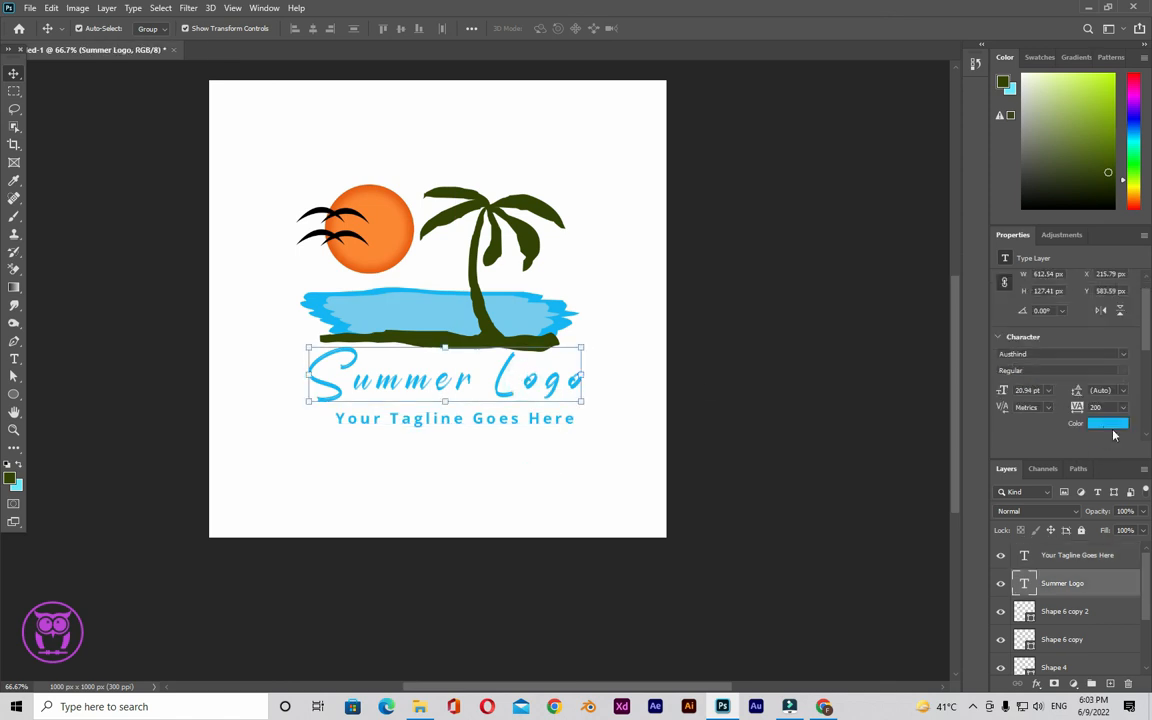
click(1107, 423)
click(450, 335)
click(912, 366)
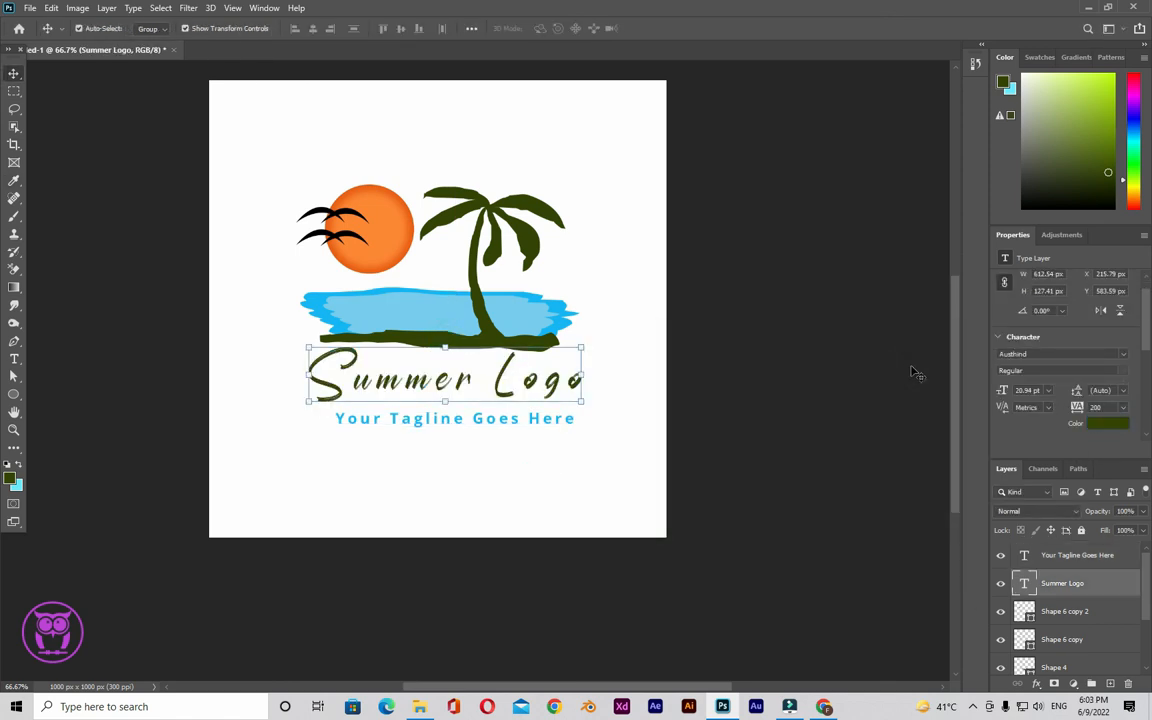
Step: Set the "Summer Logo" tracking to 0, enlarge the title to about 610 px wide and reposition it below the ground strip
double_click(1106, 409)
text(0)
key(Return)
mouse_move(540, 401)
mouse_down()
mouse_move(622, 429)
mouse_move(547, 390)
mouse_up()
click(14, 74)
drag(396, 379, 400, 387)
Step: Move the tagline about 45 px down, clear of the title, and shrink it to about 495 px wide
drag(436, 420, 441, 442)
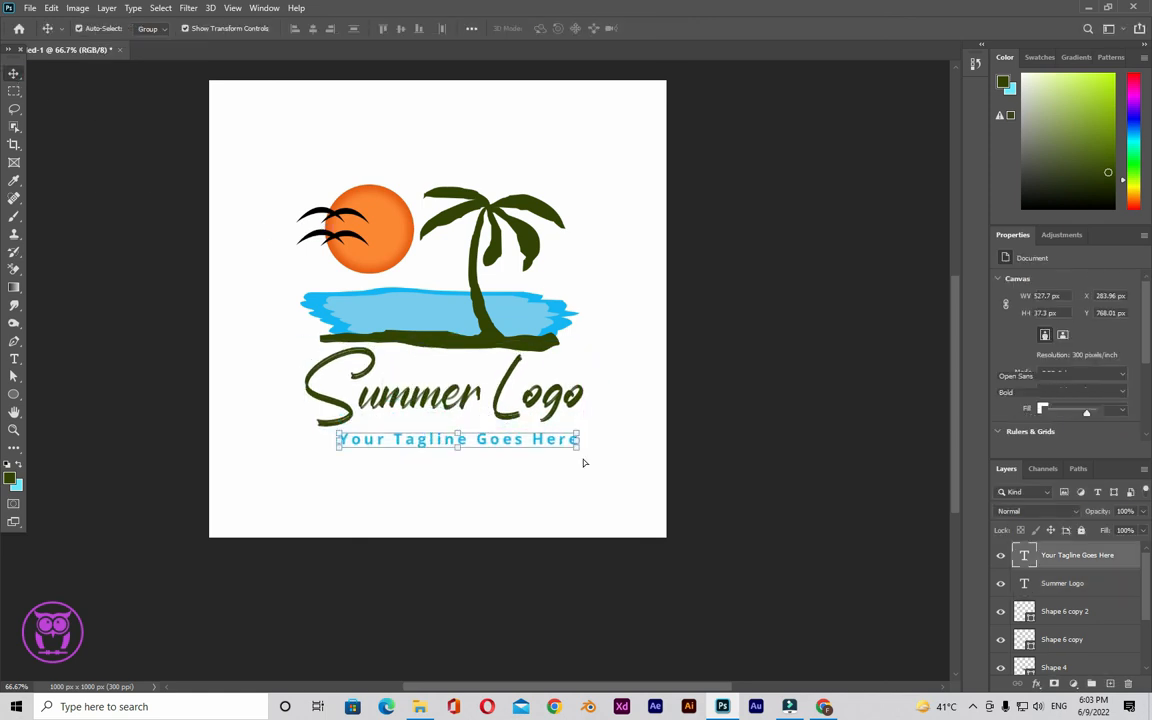
drag(580, 449, 565, 446)
click(14, 74)
Step: Select the sun and both birds and move them together about 27 px right and 25 px down
click(422, 550)
drag(268, 160, 420, 280)
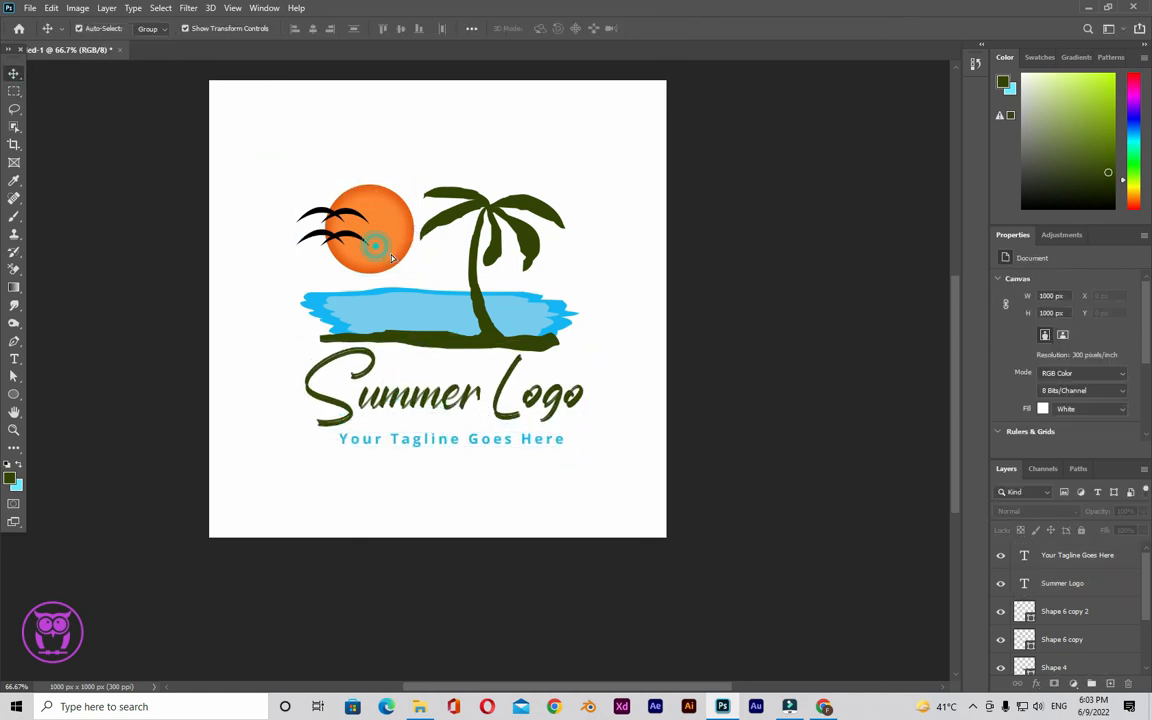
drag(375, 245, 388, 255)
Step: Select the entire logo, including both text lines, and move it up about 55 px
click(221, 149)
drag(221, 149, 590, 465)
drag(522, 347, 521, 322)
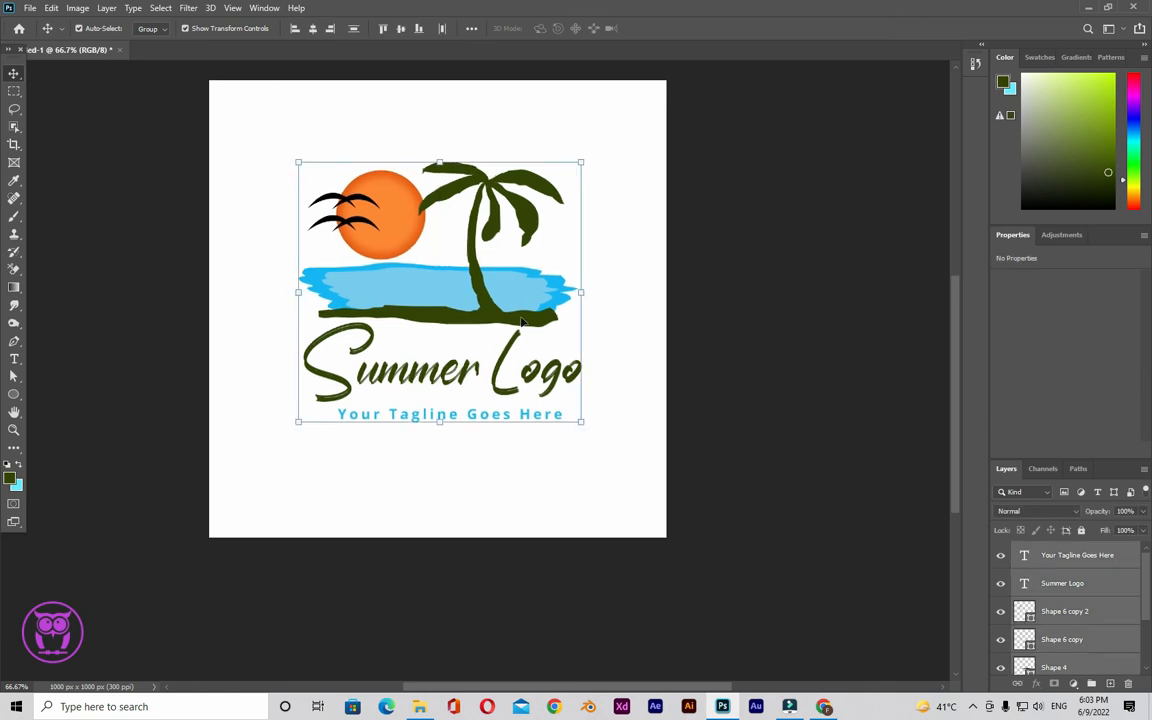